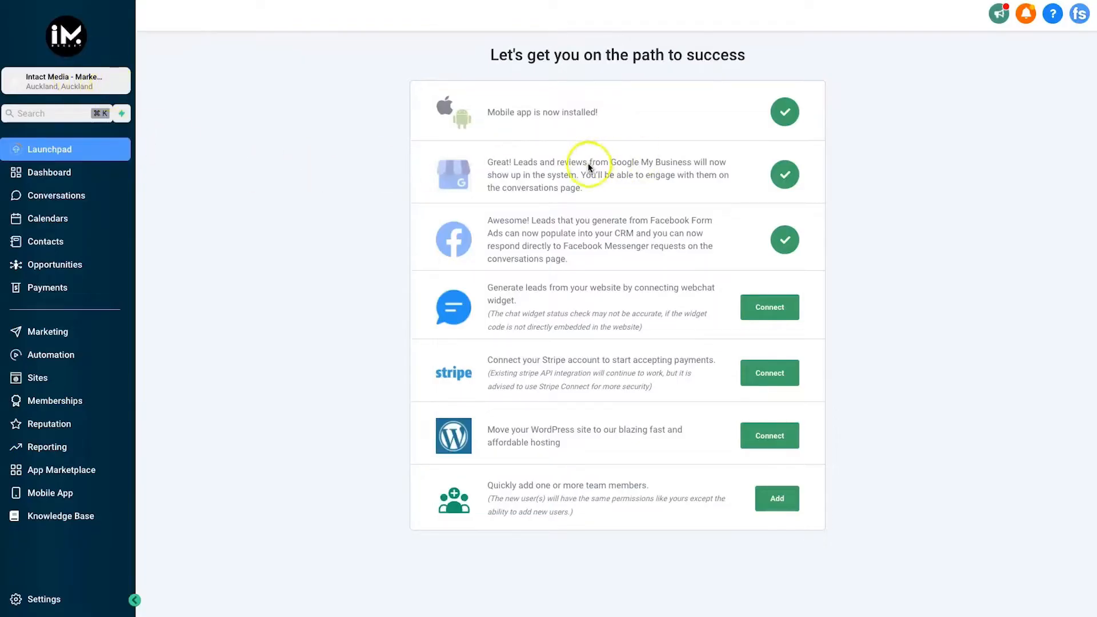
Check the Google My Business and Facebook connection entries on the launchpad.
left_click_drag(521, 164, 654, 159)
left_click(436, 177)
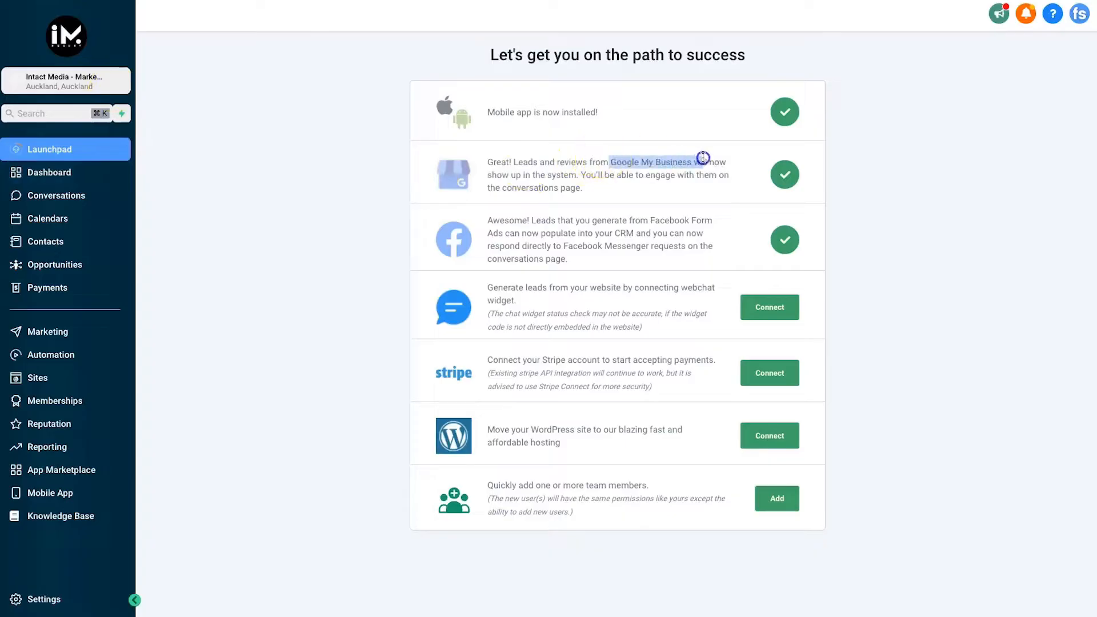
left_click_drag(657, 197, 675, 245)
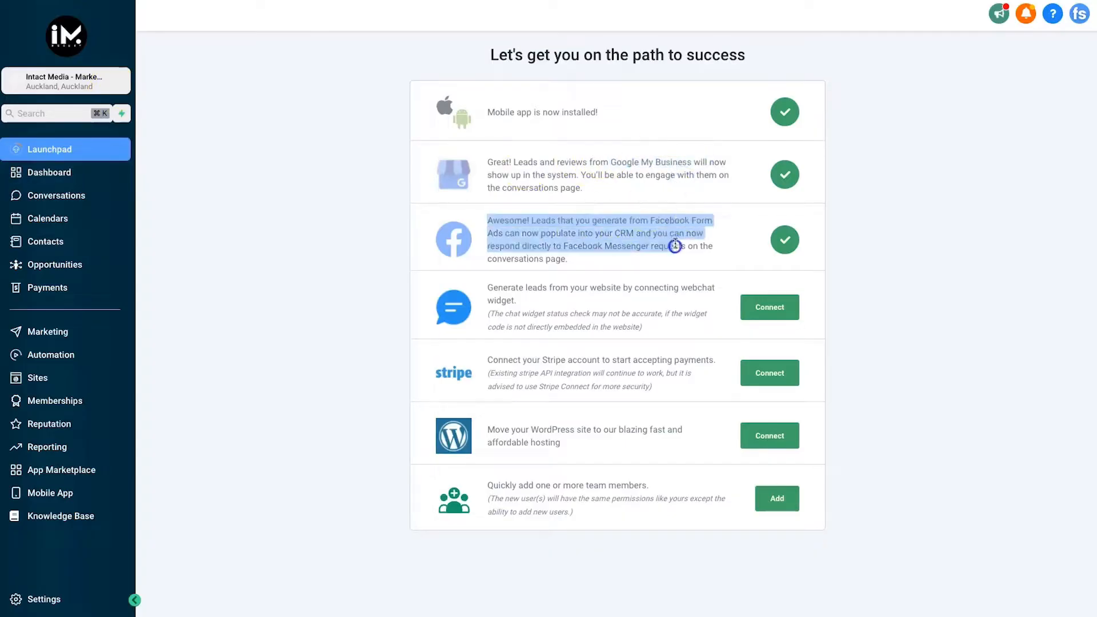
left_click(673, 246)
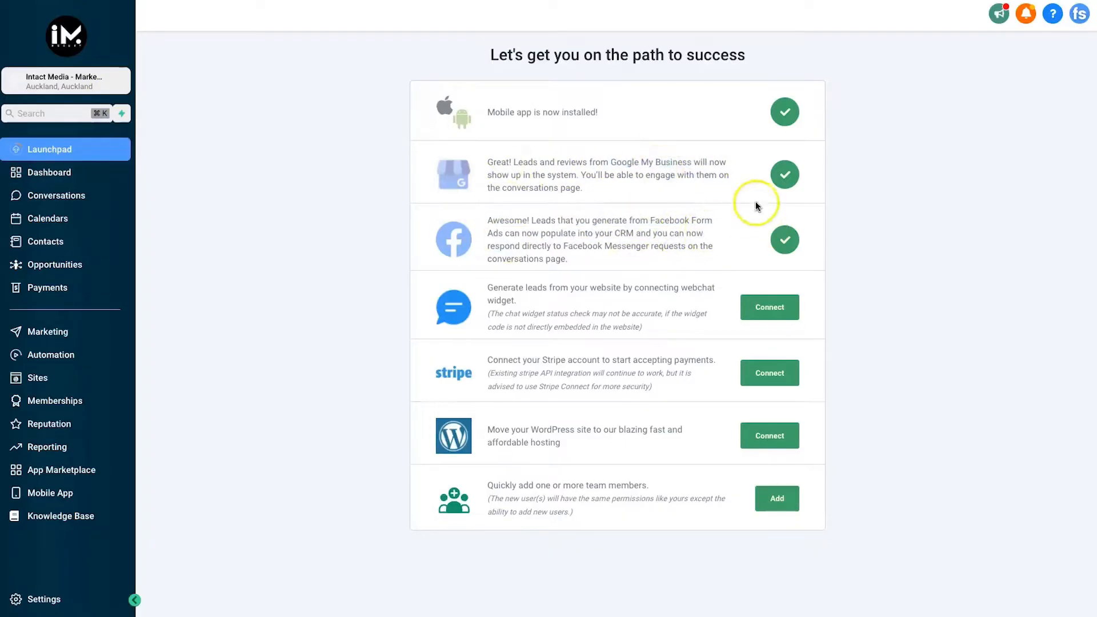
Create a new review widget in the Reputation section.
left_click(94, 427)
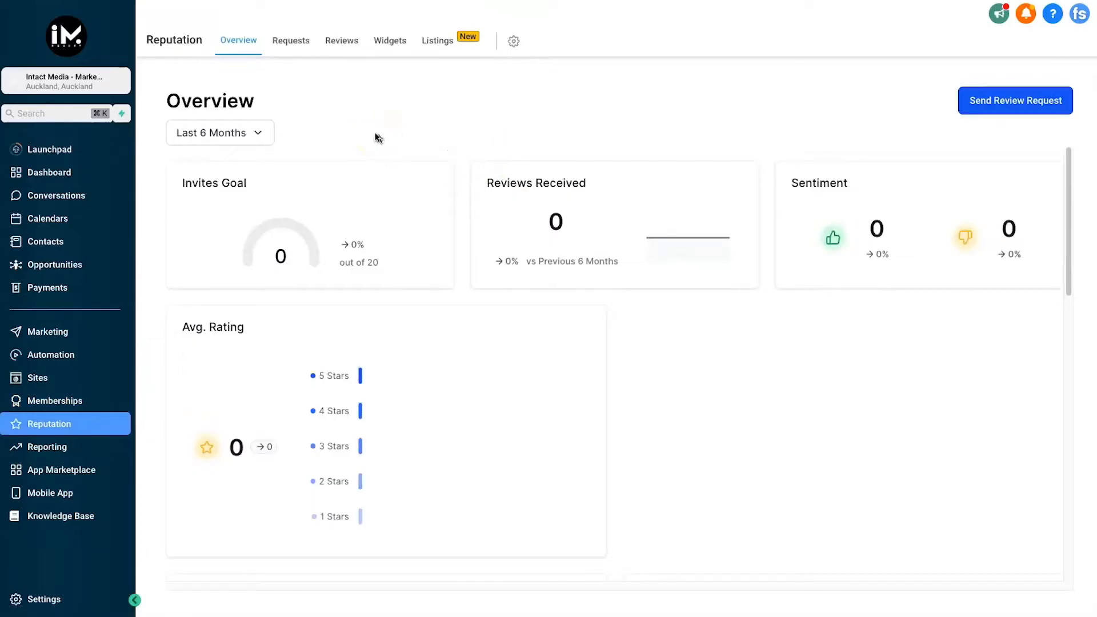
left_click(388, 43)
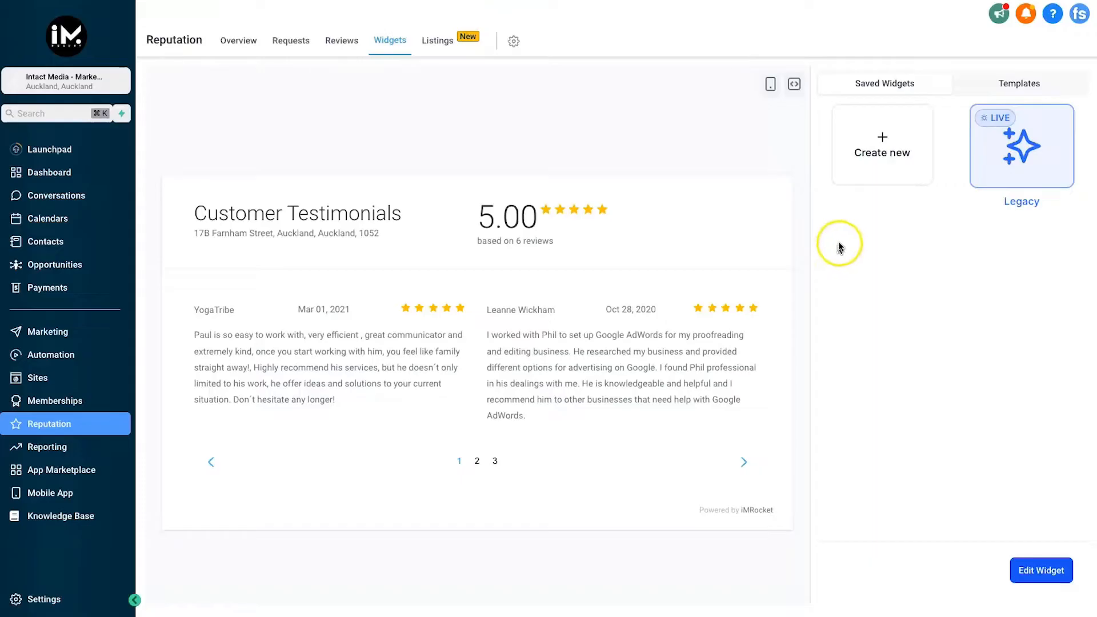
left_click(910, 140)
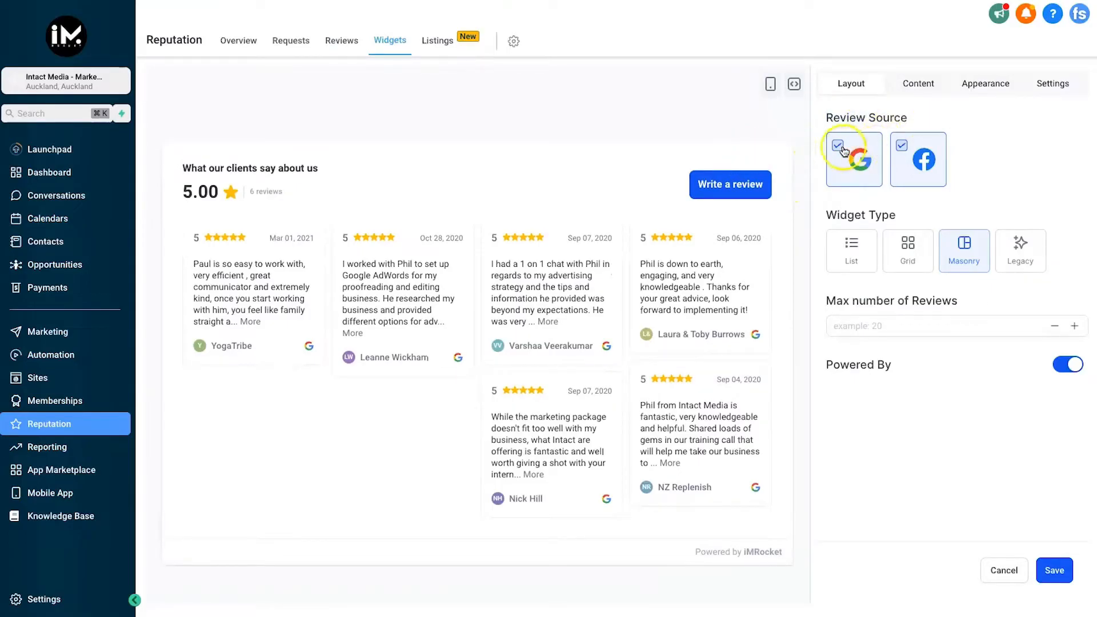
Toggle Facebook off and on as a review source, and try the List, Grid and Masonry widget types.
left_click(903, 146)
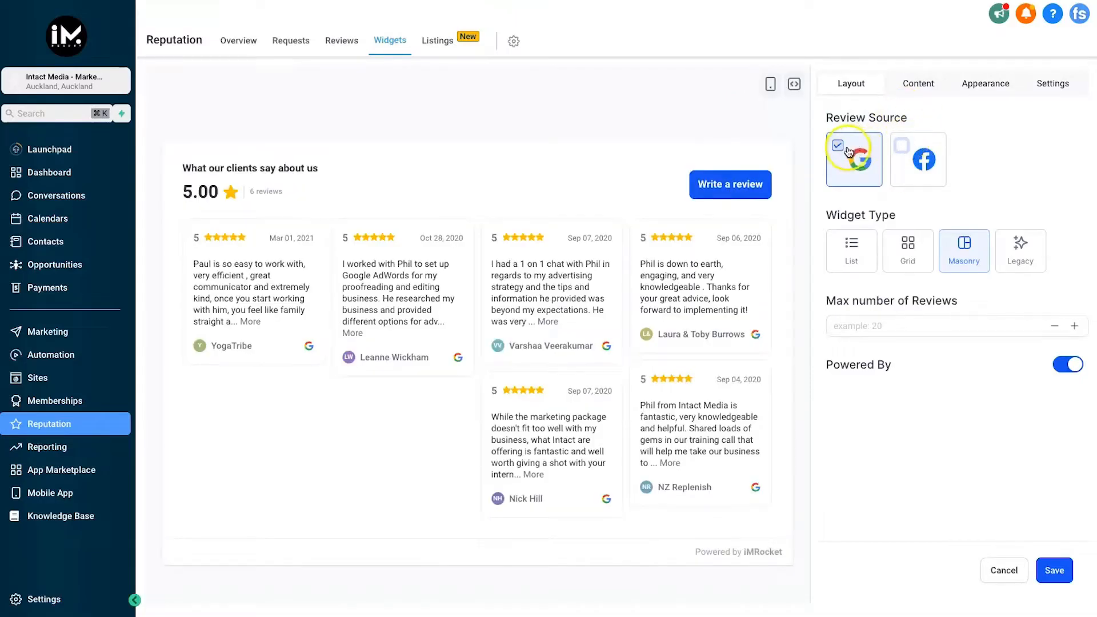
left_click(902, 148)
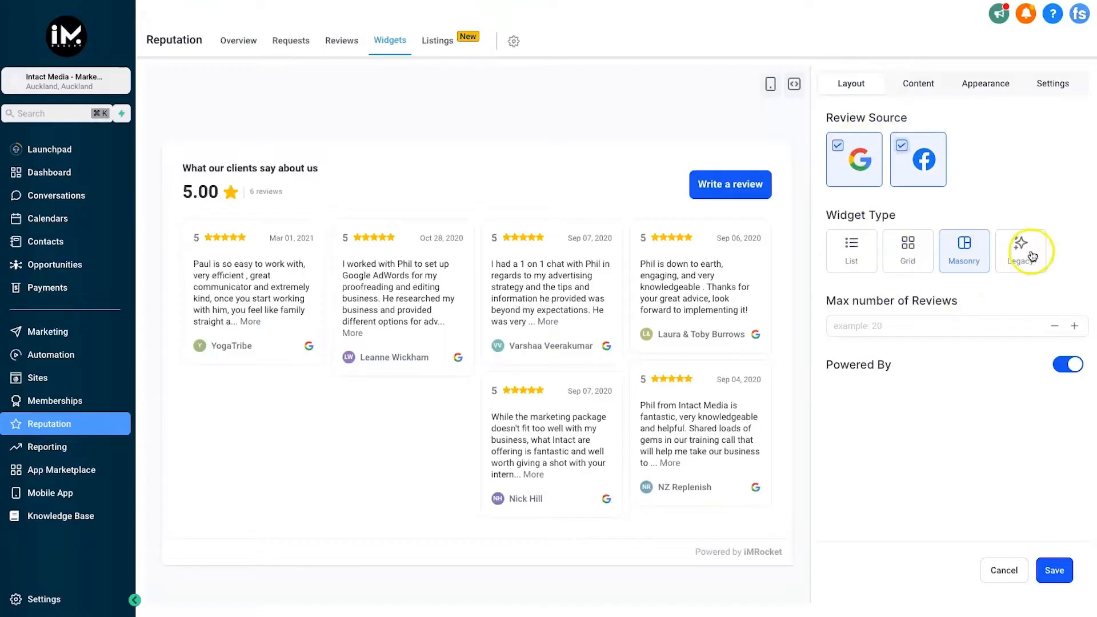
left_click(853, 253)
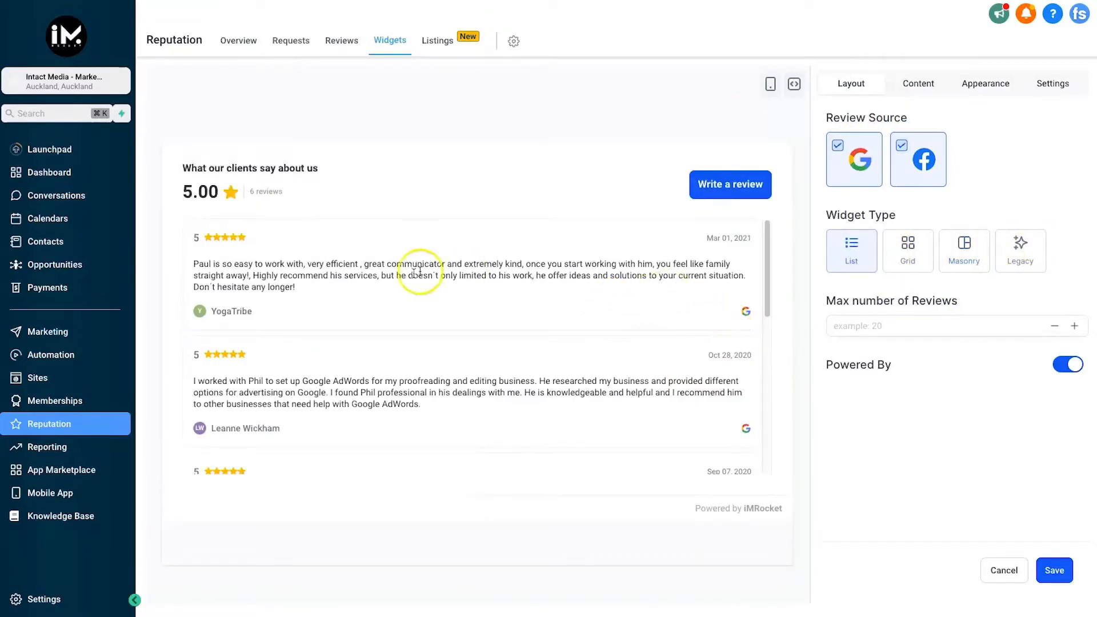
scroll(495, 296, "down", 8)
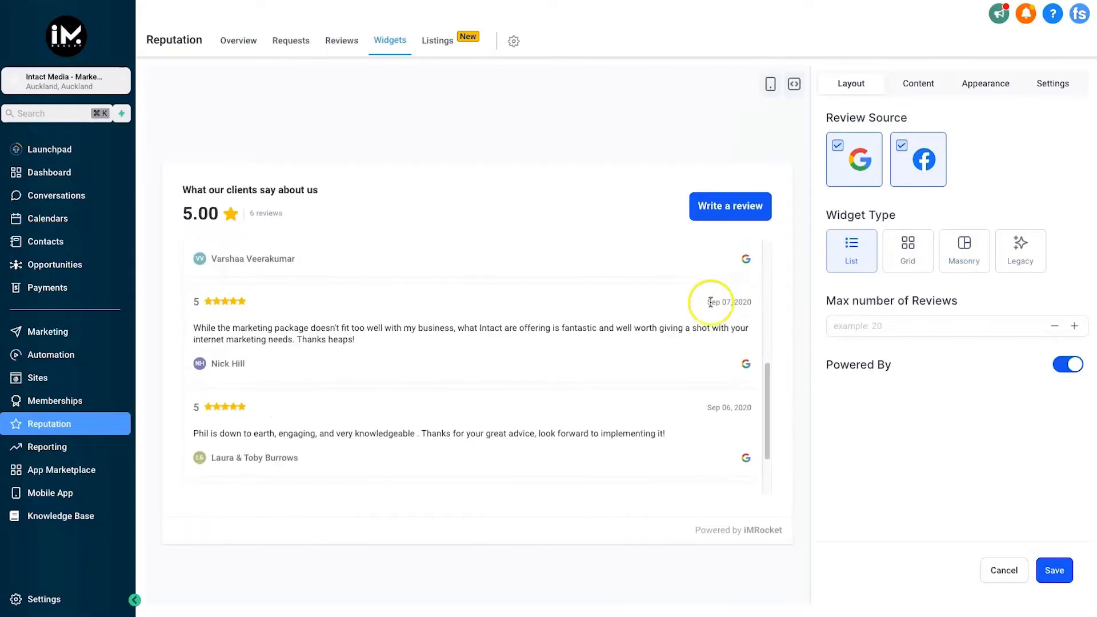
scroll(682, 319, "up", 8)
left_click(909, 256)
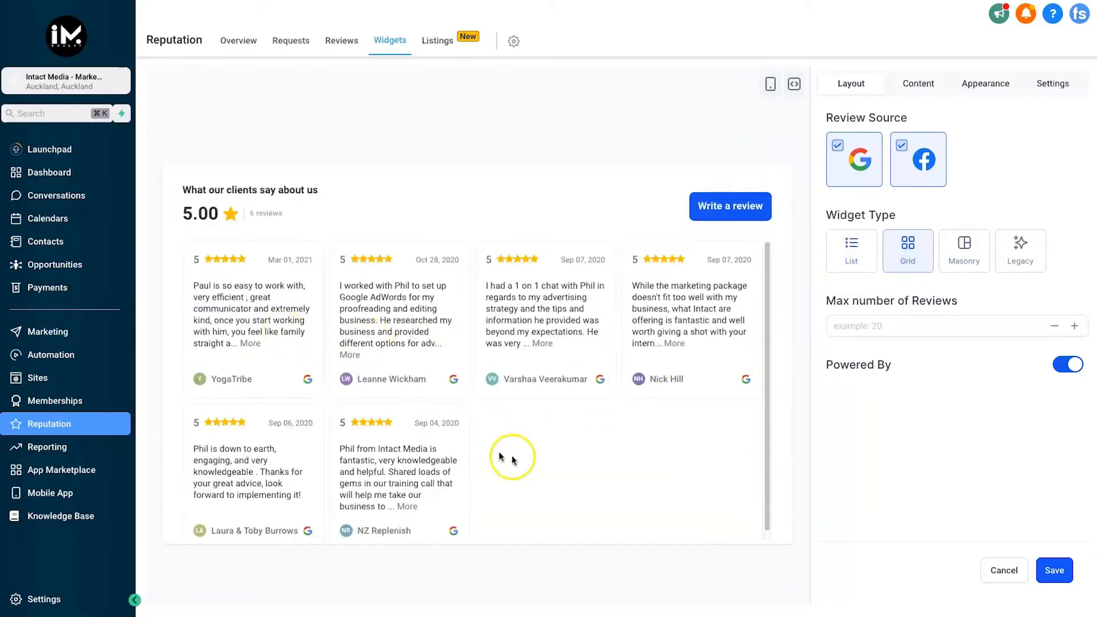
scroll(563, 424, "up", 1)
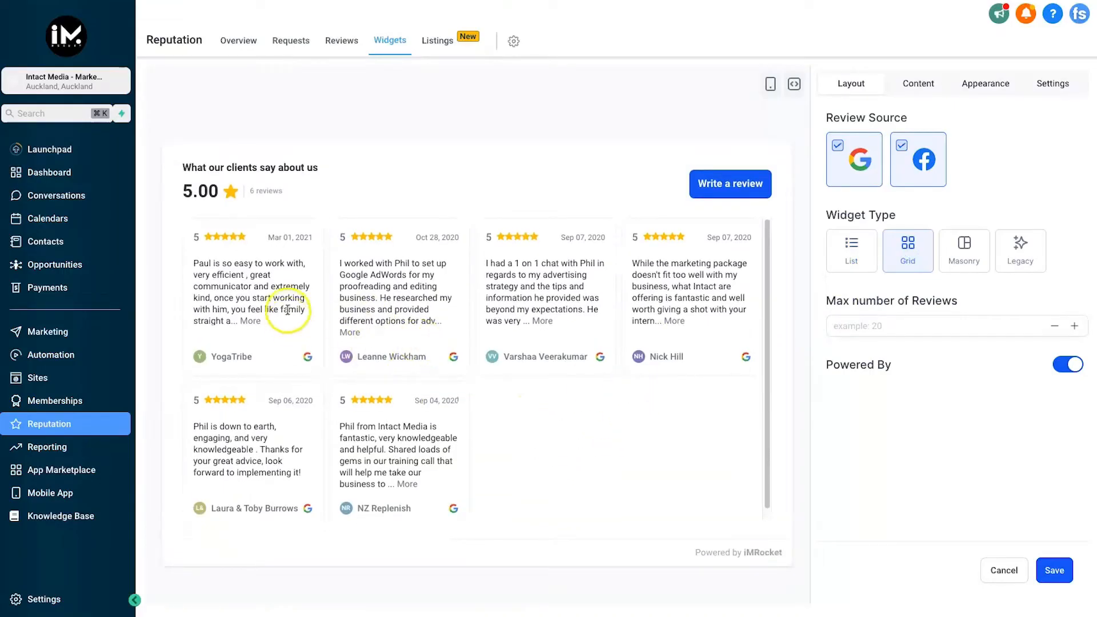
left_click(963, 247)
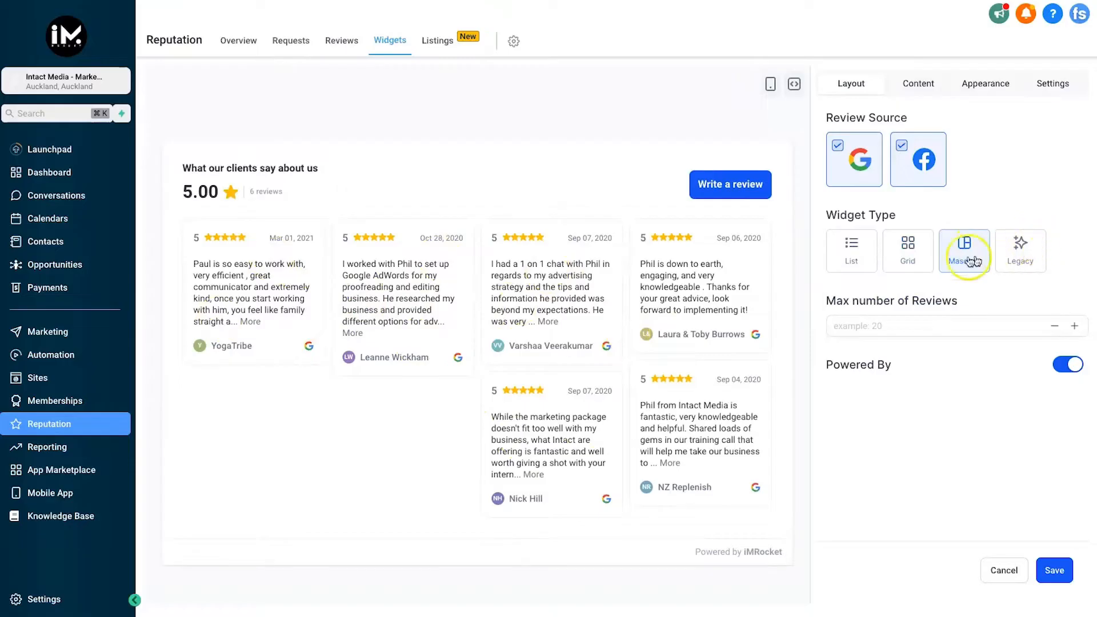
Try the List widget type with a maximum of 20 reviews and clear the review limit again.
left_click(852, 246)
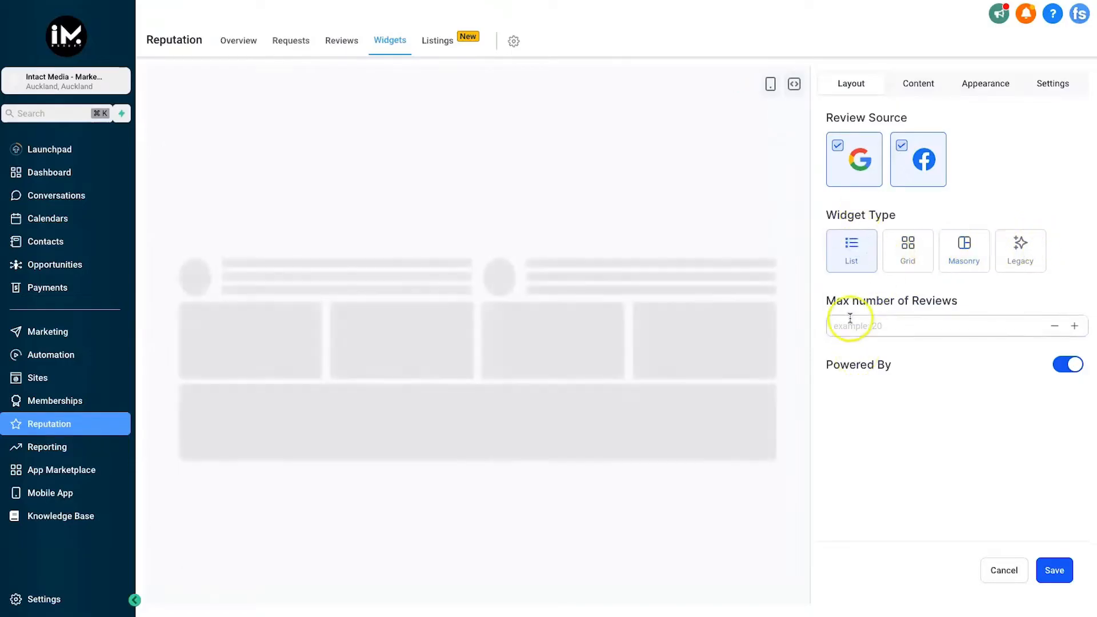
left_click(913, 323)
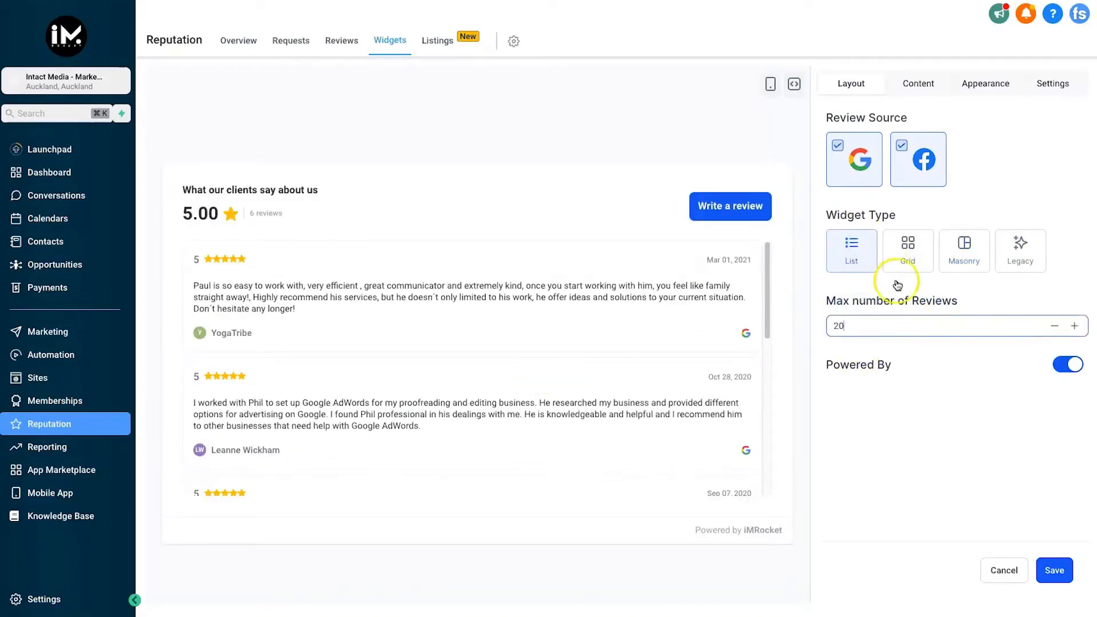
double_click(902, 324)
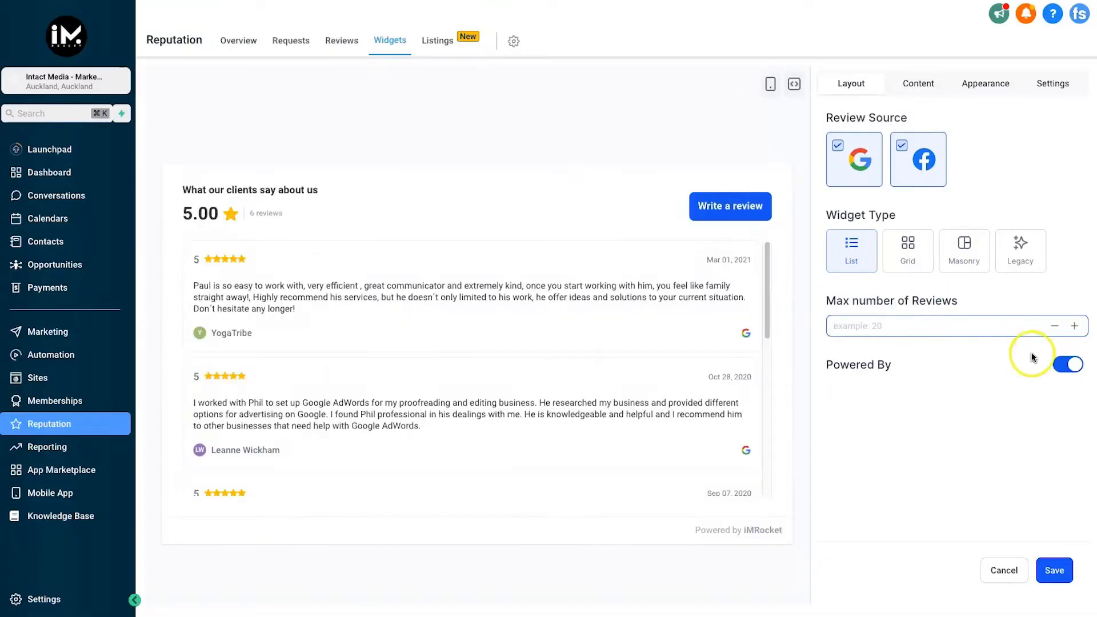
left_click(1016, 383)
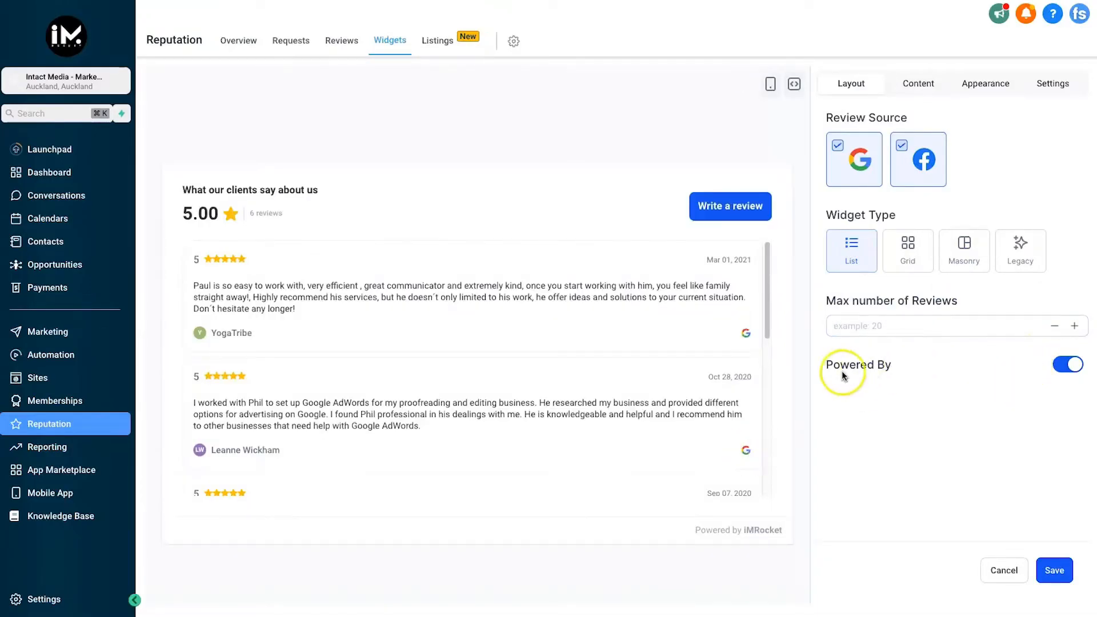
Check the Powered By option against the footer of the widget preview, and set the widget type to Grid.
left_click_drag(829, 366, 894, 365)
left_click(898, 369)
left_click_drag(657, 531, 758, 530)
left_click(789, 533)
left_click_drag(769, 540, 742, 537)
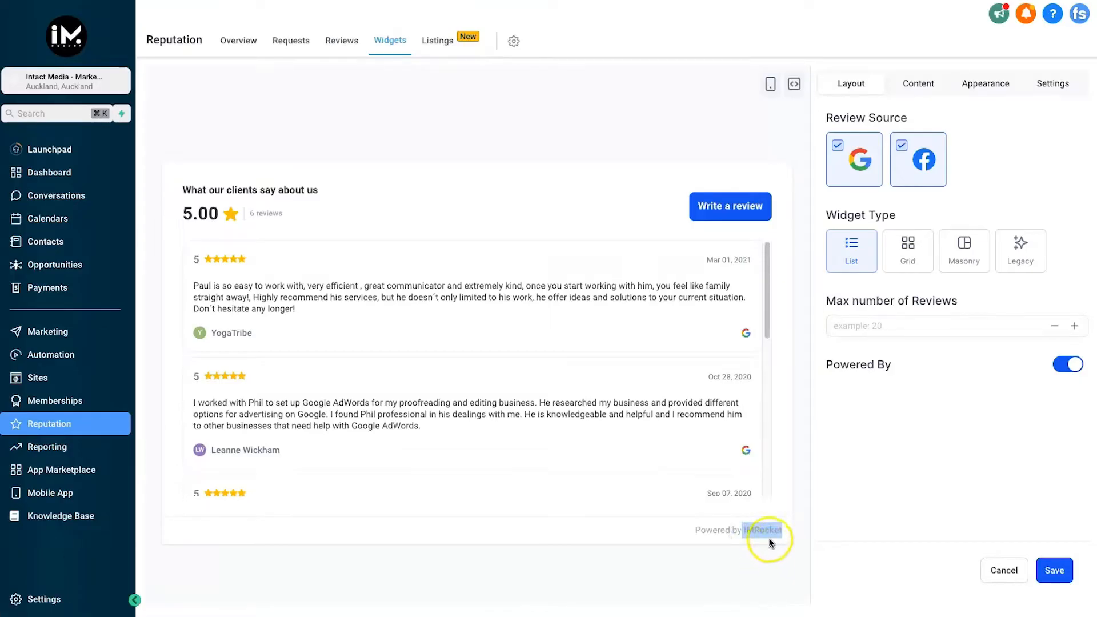
left_click(684, 533)
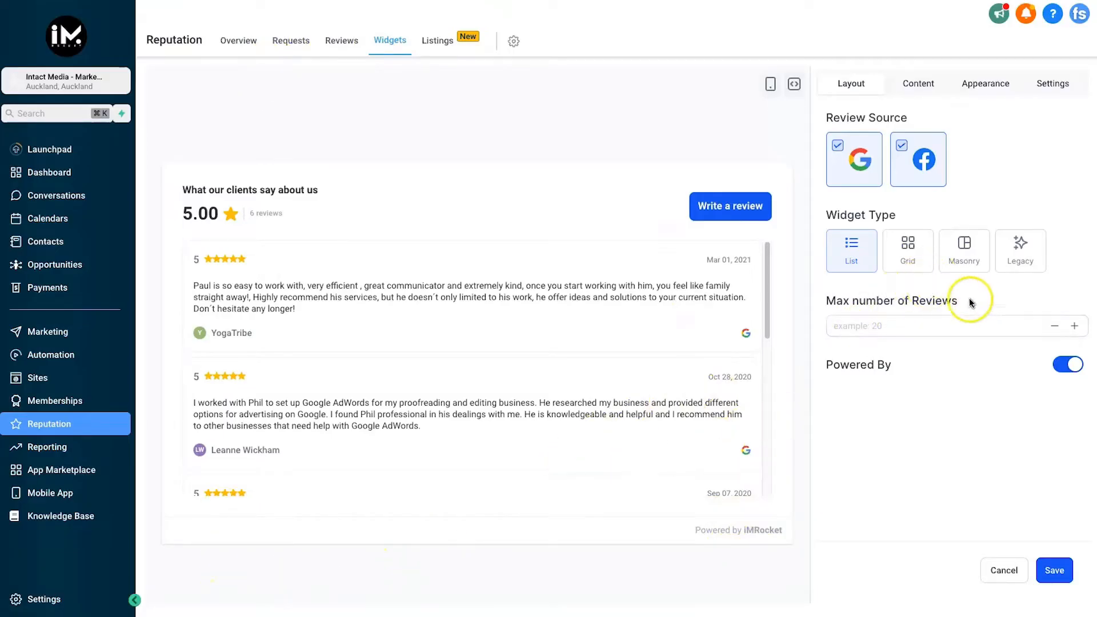
left_click(920, 263)
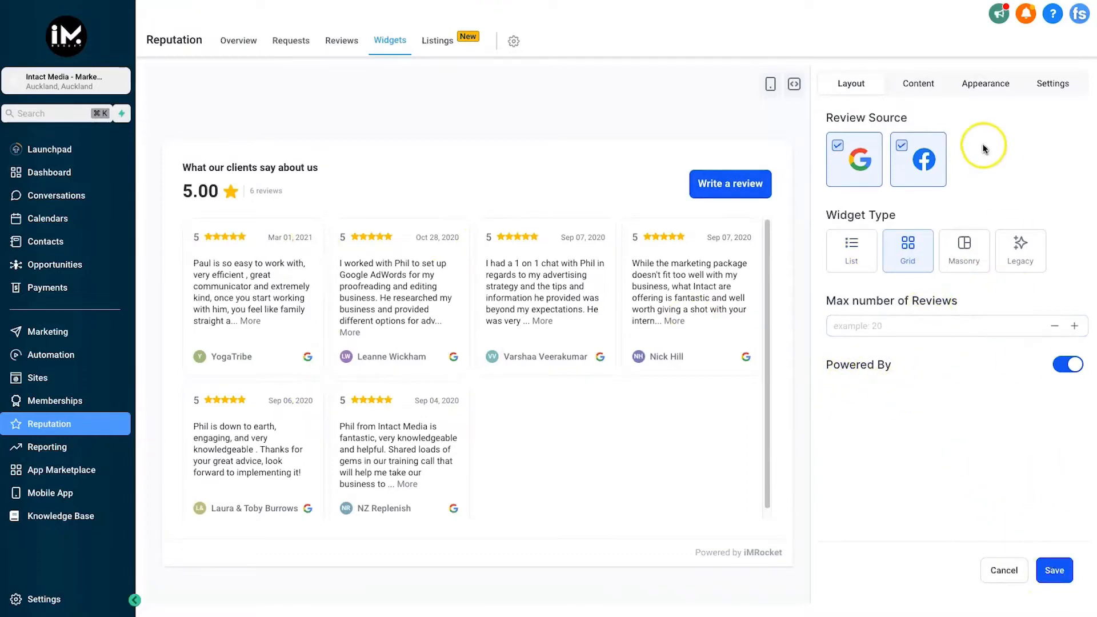
Try "What are customers are saying" as the widget title's heading and clear it again.
left_click(918, 84)
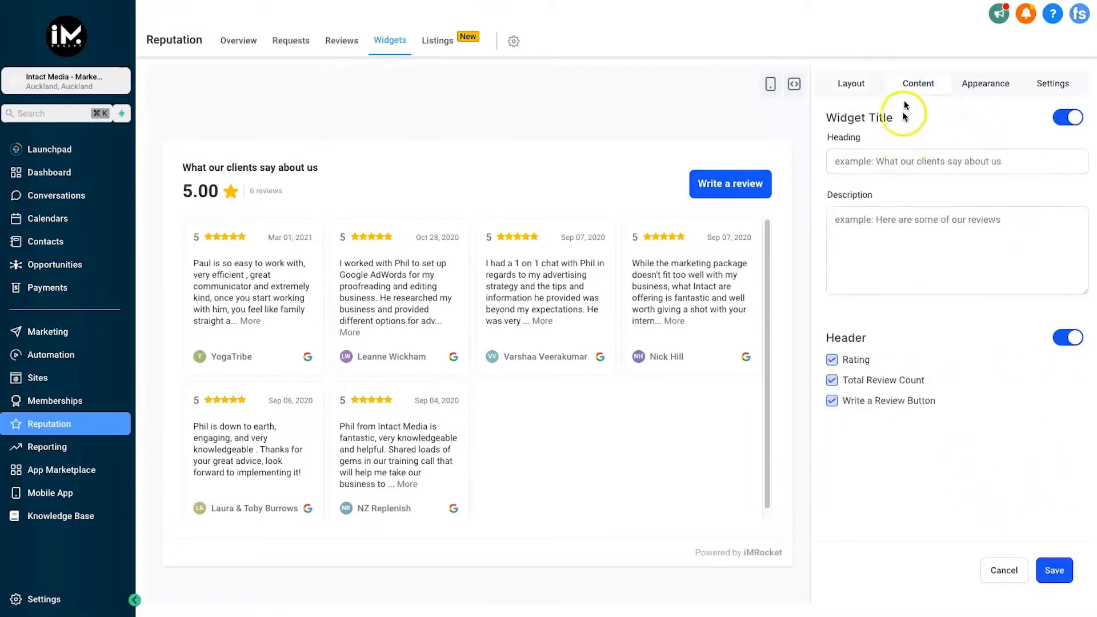
left_click(895, 157)
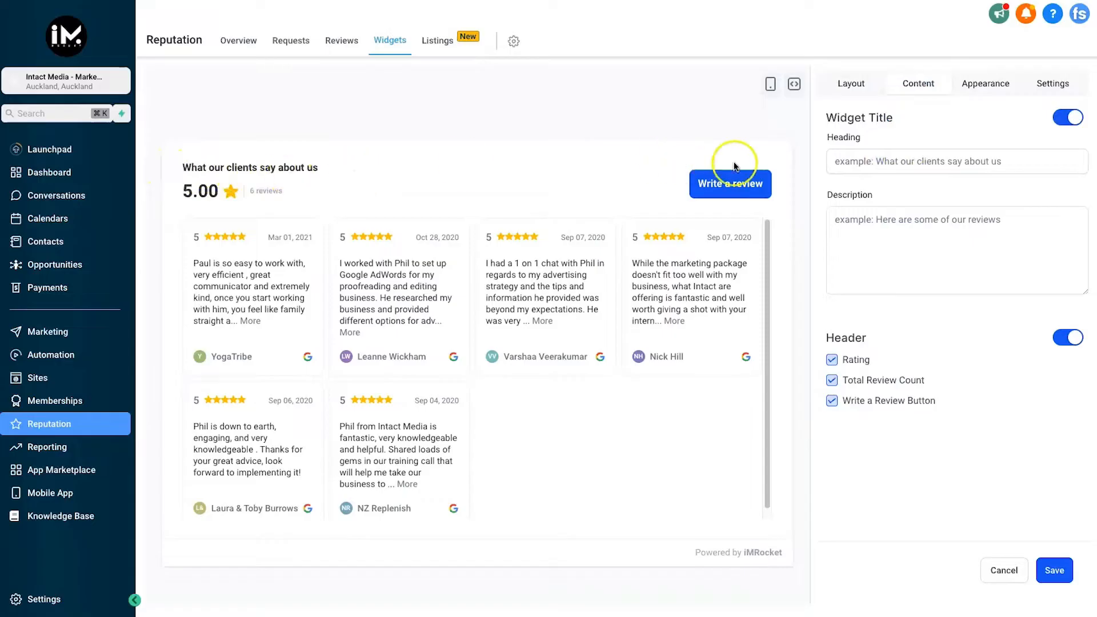
left_click(890, 160)
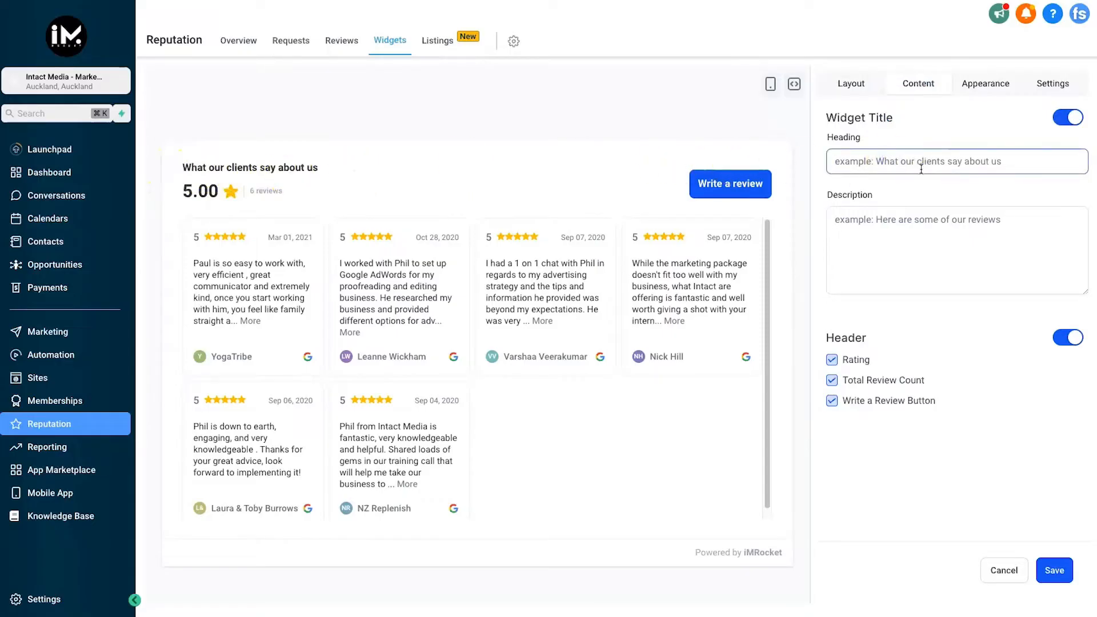
type("What are customers are saying")
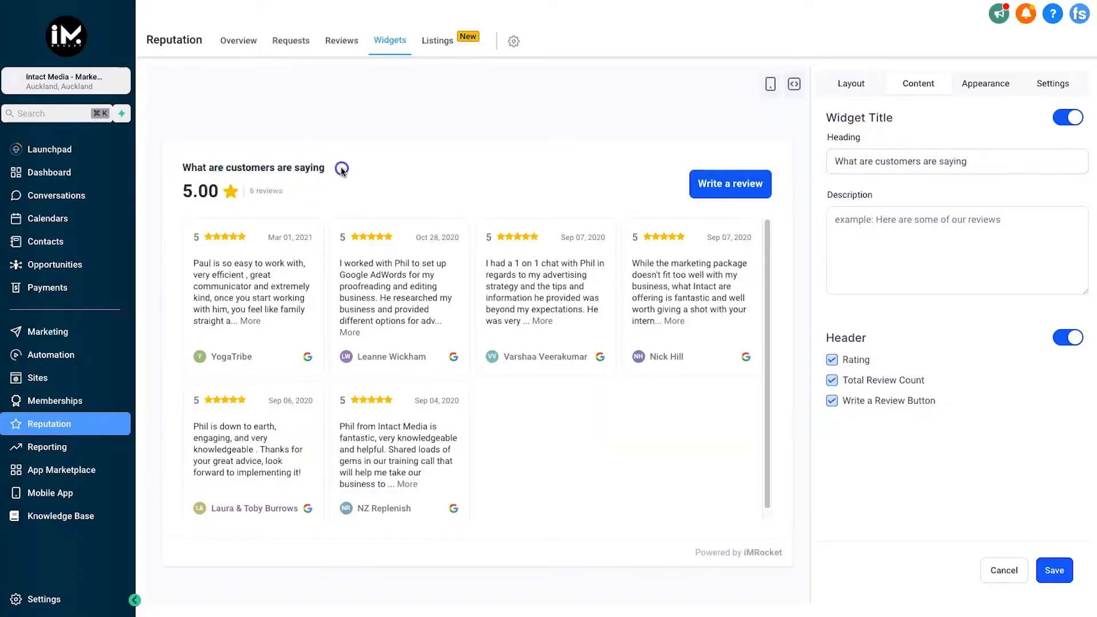
triple_click(932, 151)
key("BackSpace")
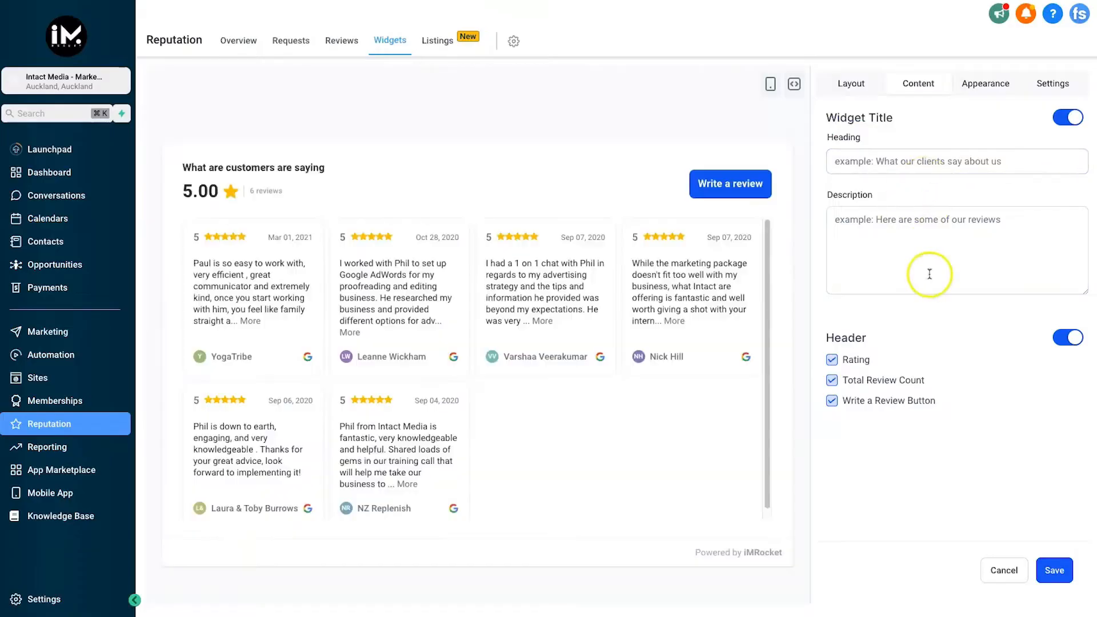
Try the placeholder text "gnghn" as the widget's description and clear it again.
left_click(929, 274)
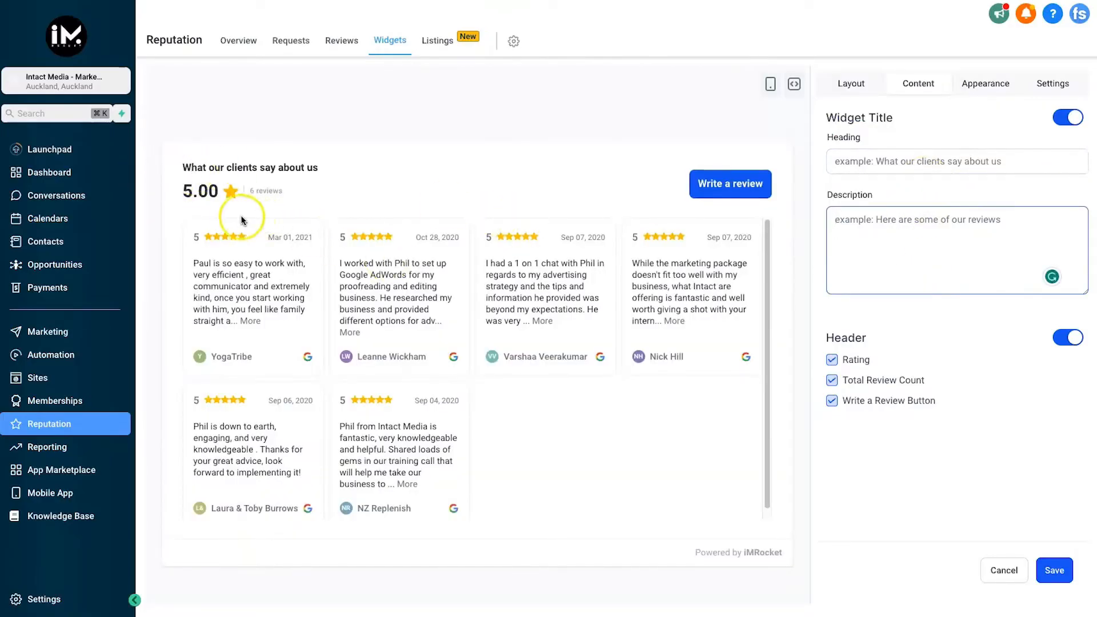
type("gnghn")
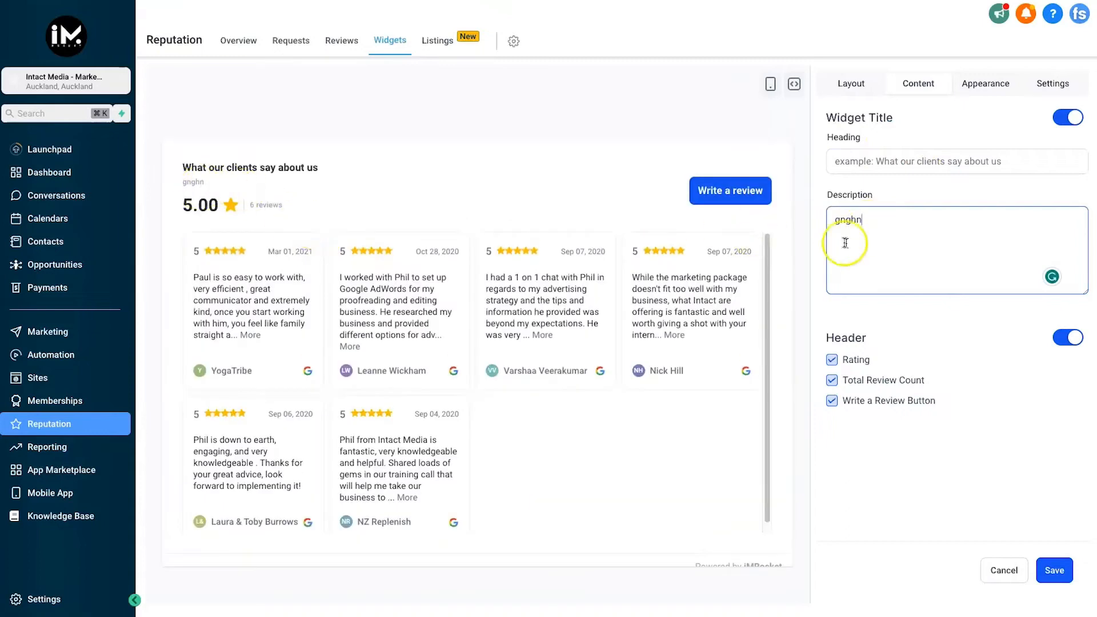
double_click(881, 234)
key("BackSpace")
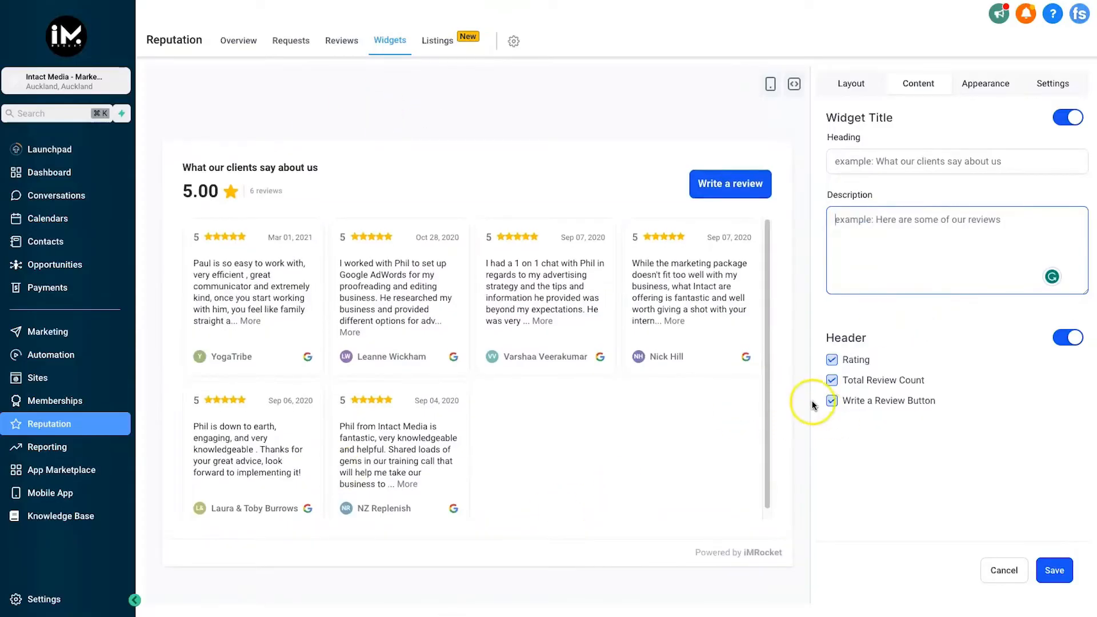
left_click(956, 462)
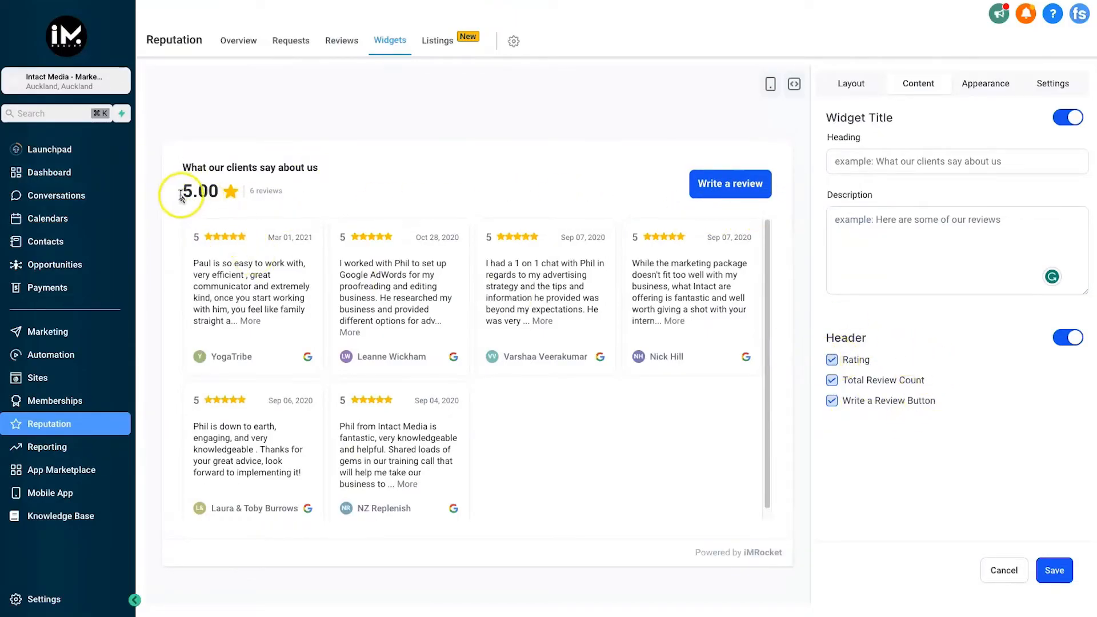
Inspect the rating and review button in the preview header, and turn off the Write a Review button.
left_click_drag(179, 191, 218, 191)
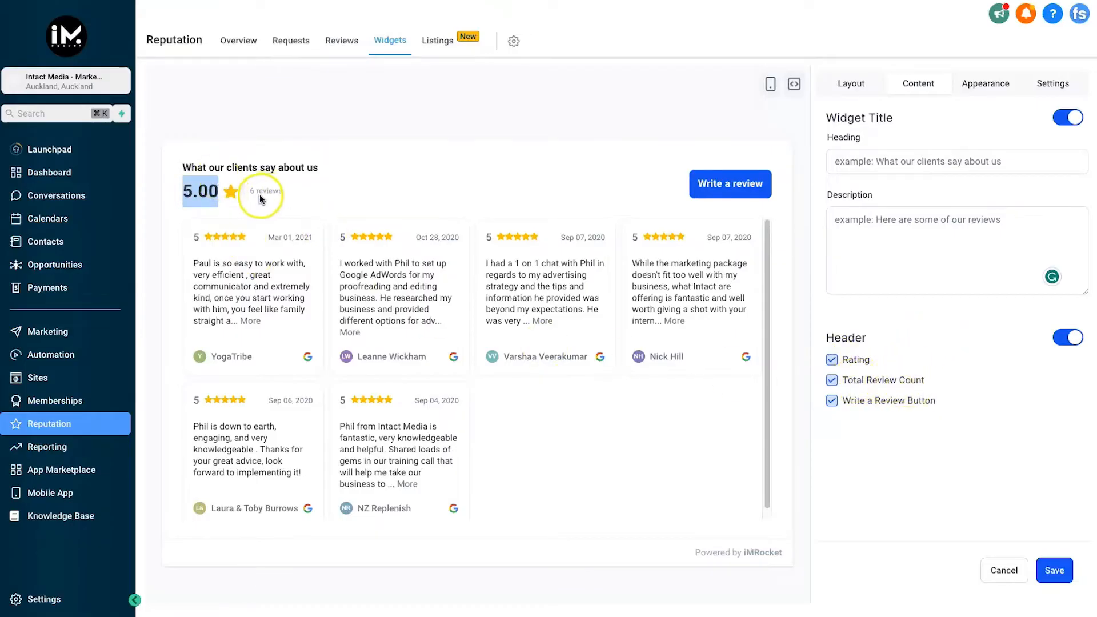
left_click(296, 191)
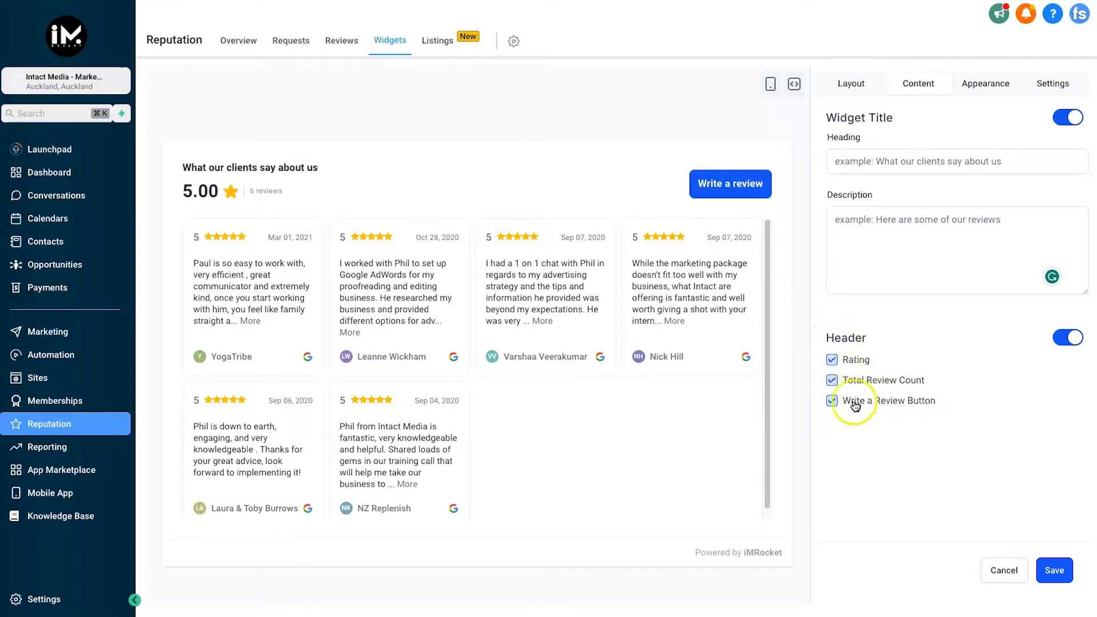
left_click_drag(697, 184, 752, 182)
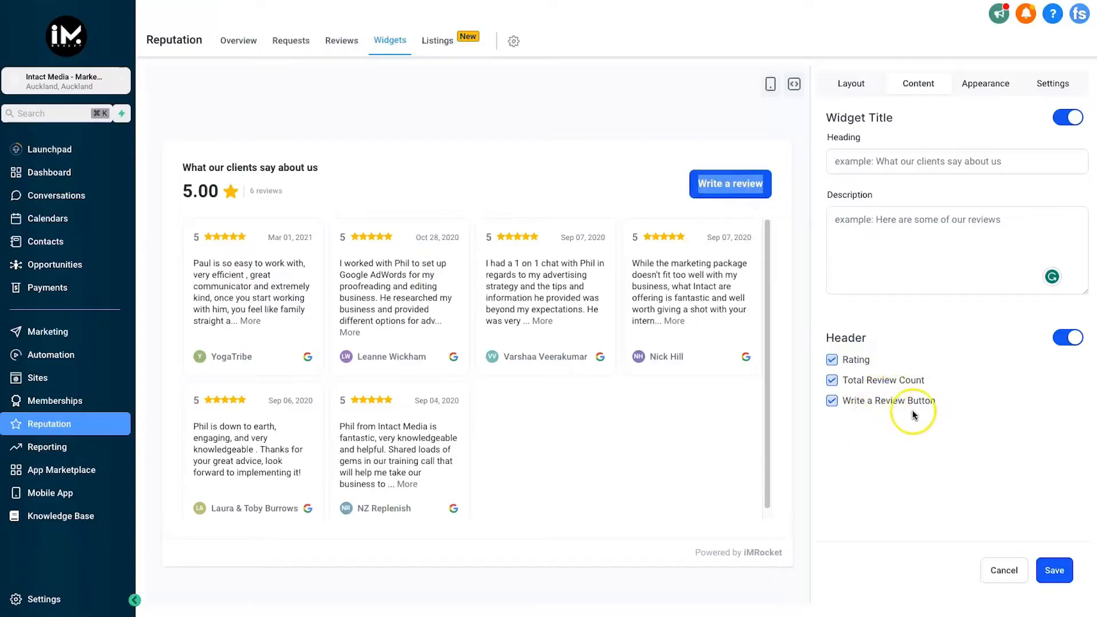
left_click(880, 405)
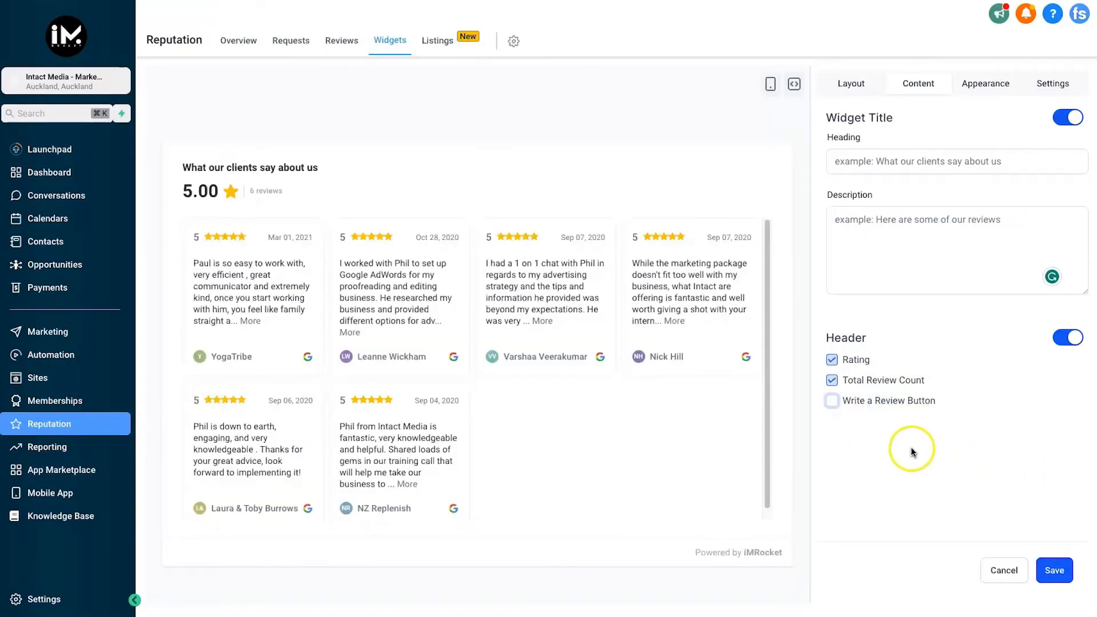
Set the widget's appearance to the Dark theme.
left_click(977, 86)
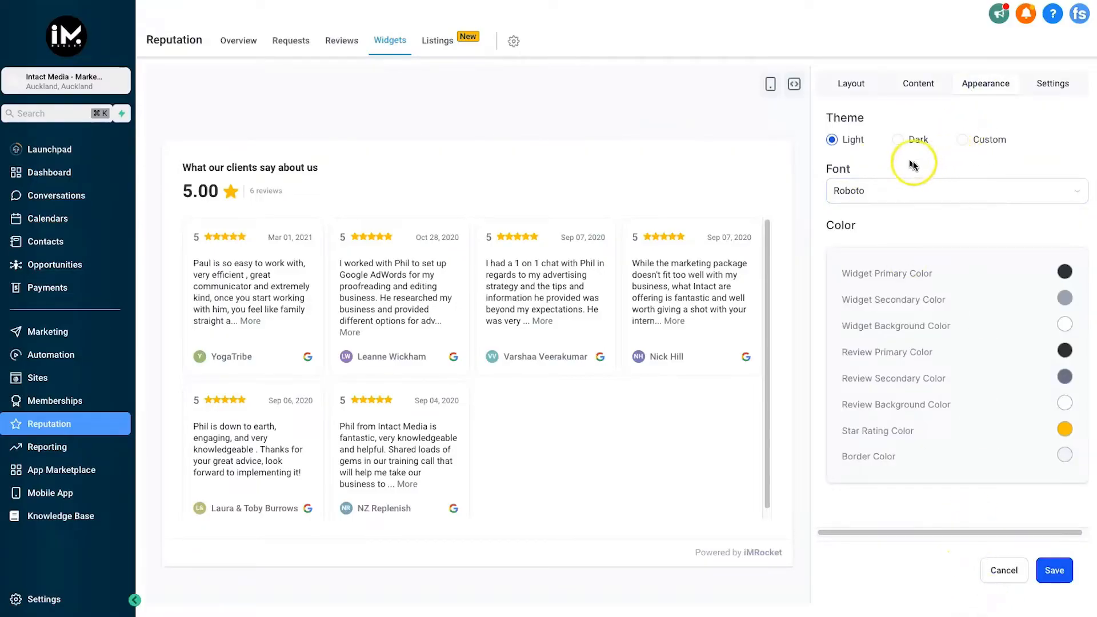
left_click(913, 140)
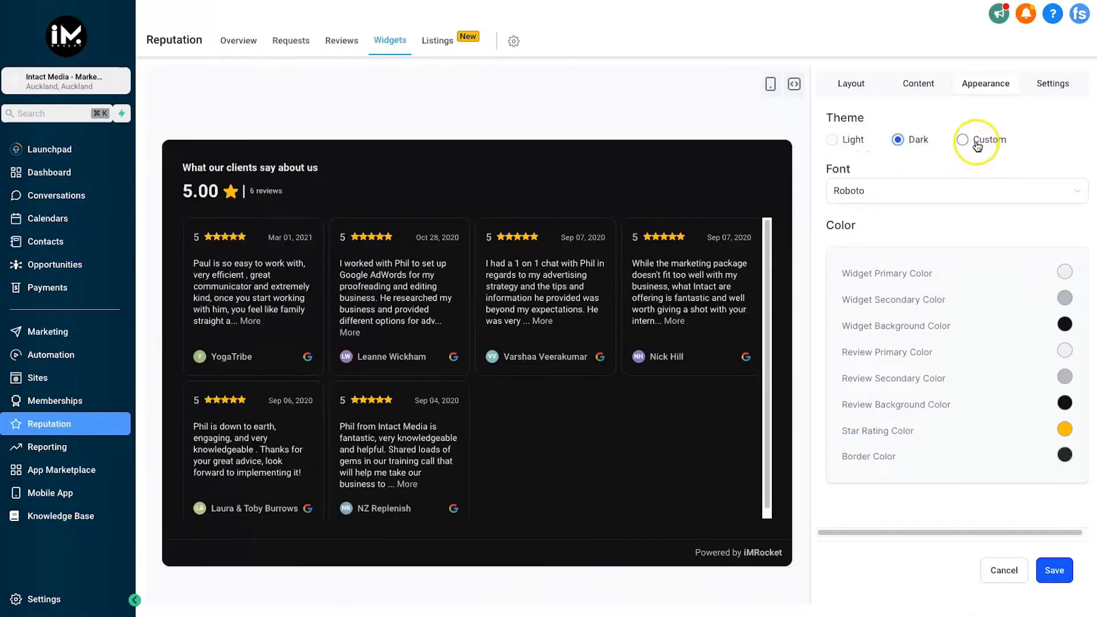
Switch the widget theme through Custom to Light and check the available fonts, keeping Roboto.
left_click(974, 143)
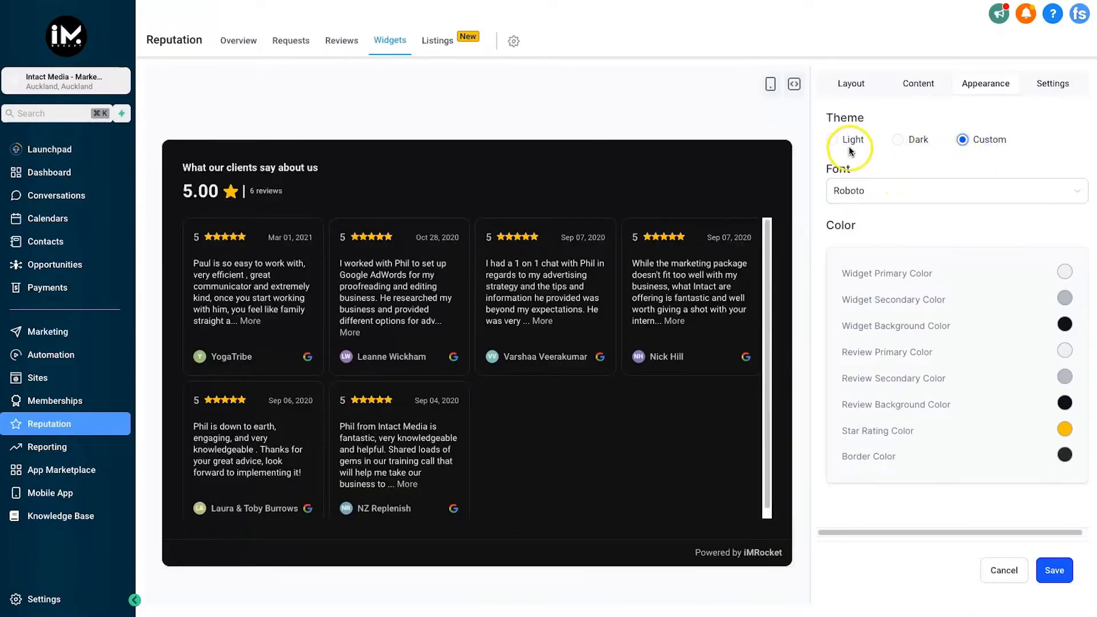
left_click(849, 150)
left_click(680, 371)
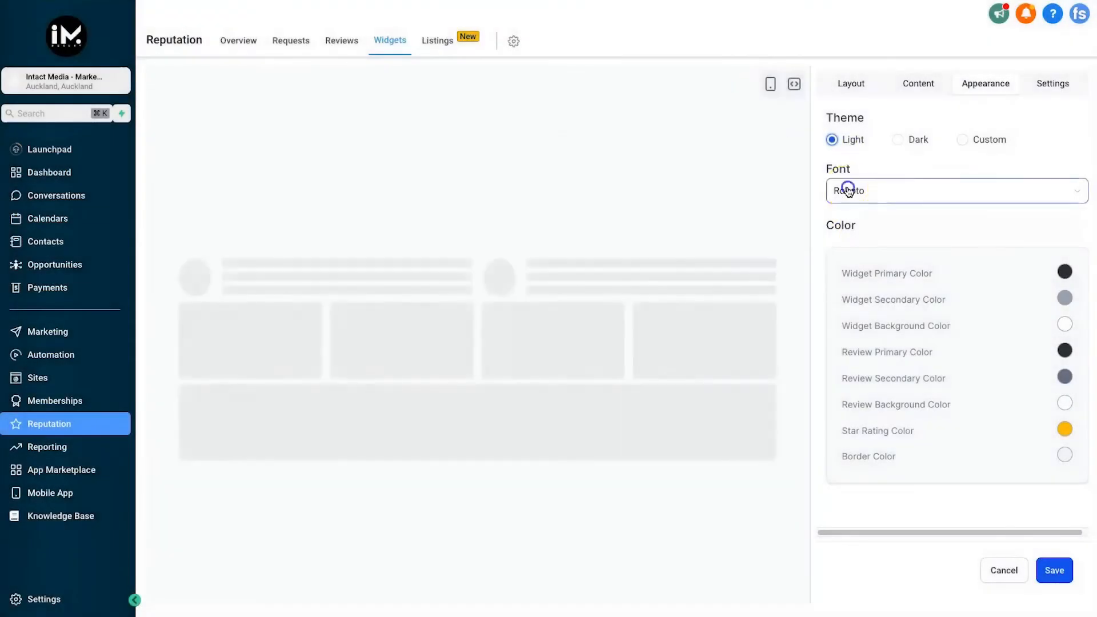
left_click(847, 190)
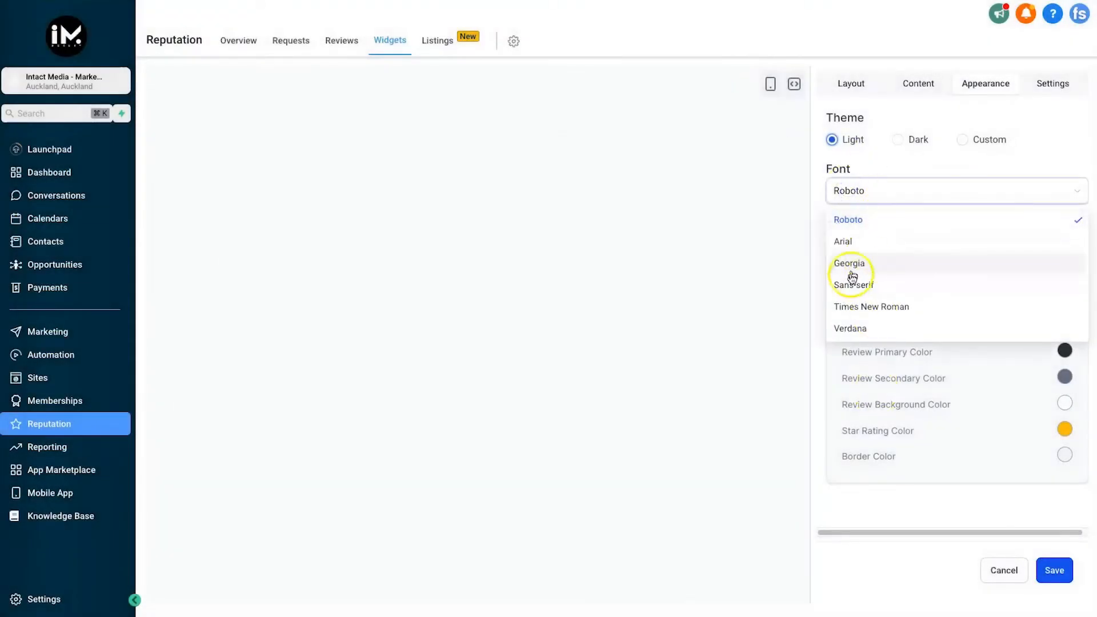
left_click(867, 169)
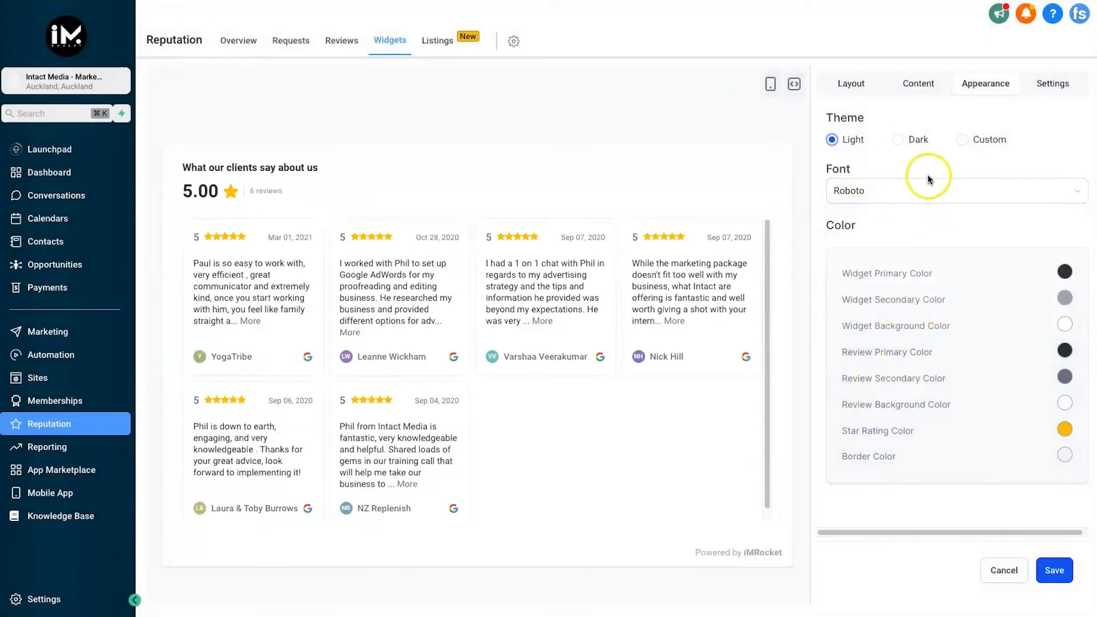
Examine the widget's review element settings against the dates, reviewer icons and review texts in the preview.
left_click(1034, 91)
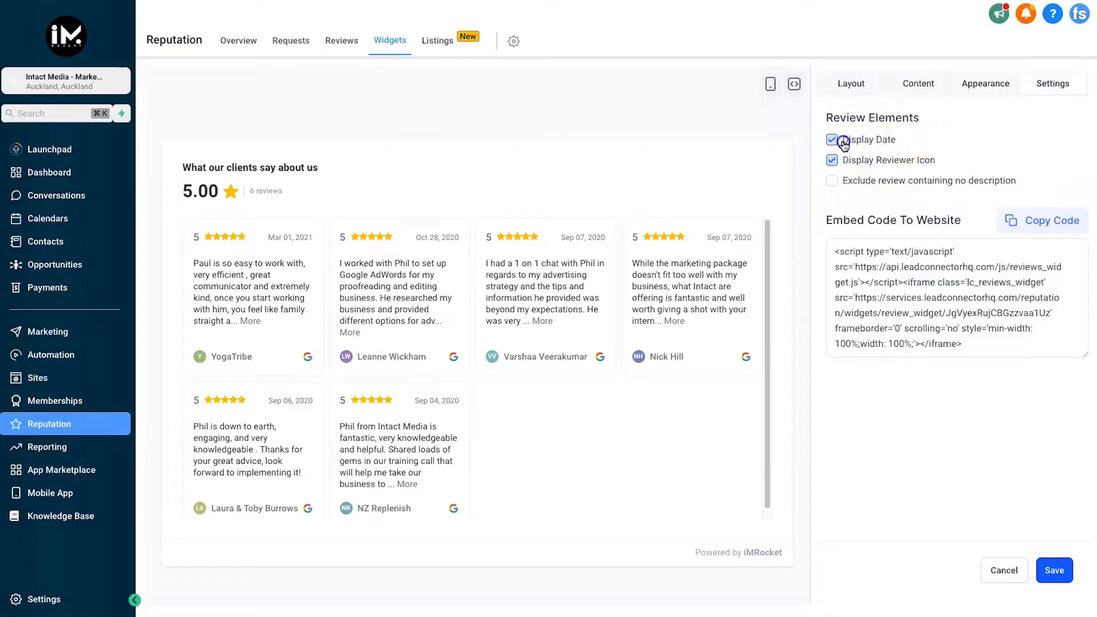
left_click_drag(844, 143, 459, 312)
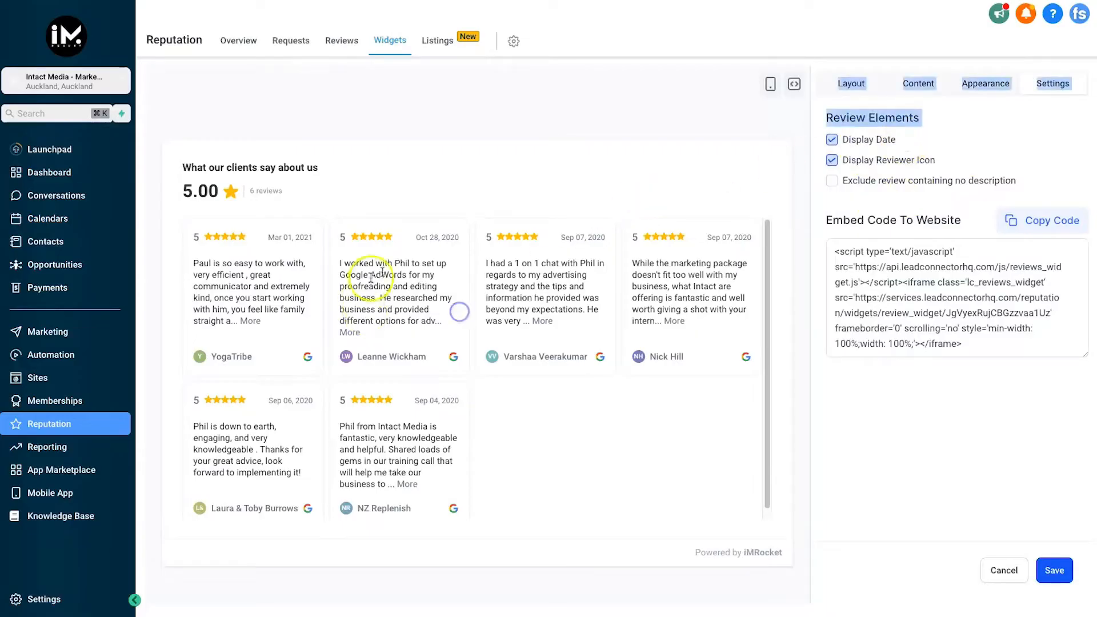
left_click(977, 150)
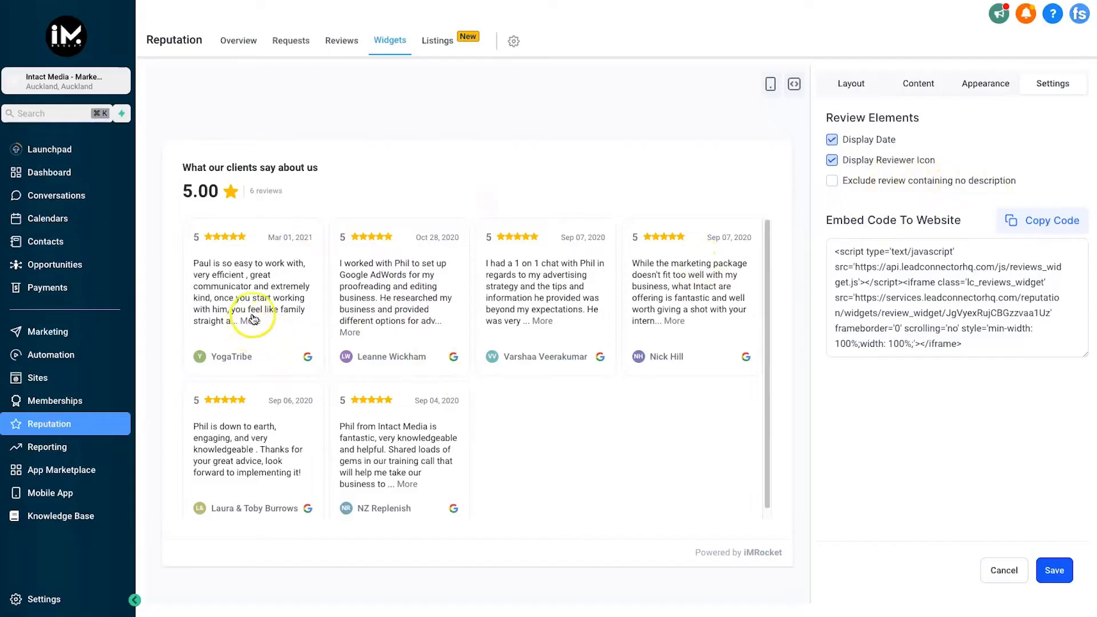
left_click_drag(341, 263, 401, 318)
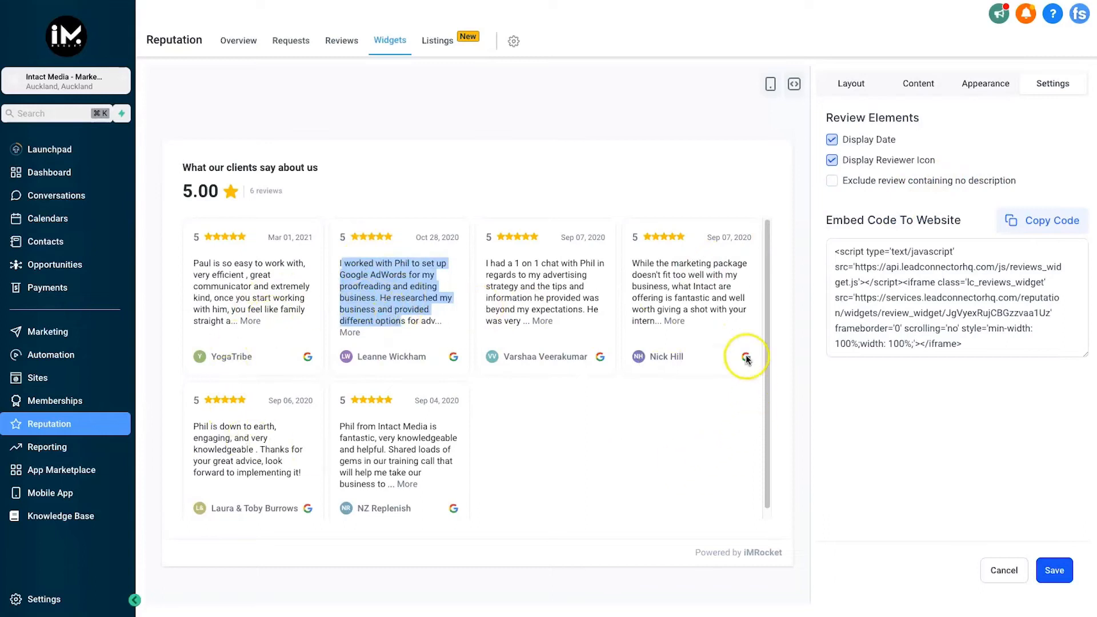
left_click(528, 445)
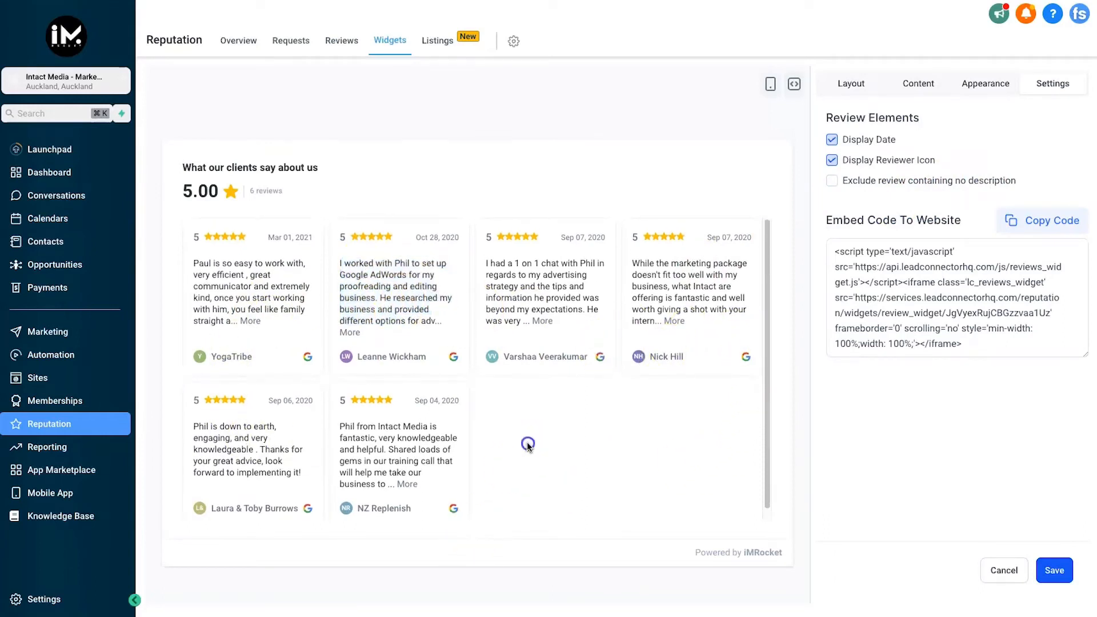
Try excluding reviews containing no description, turn the exclusion off again, and inspect the website embed code.
left_click(879, 181)
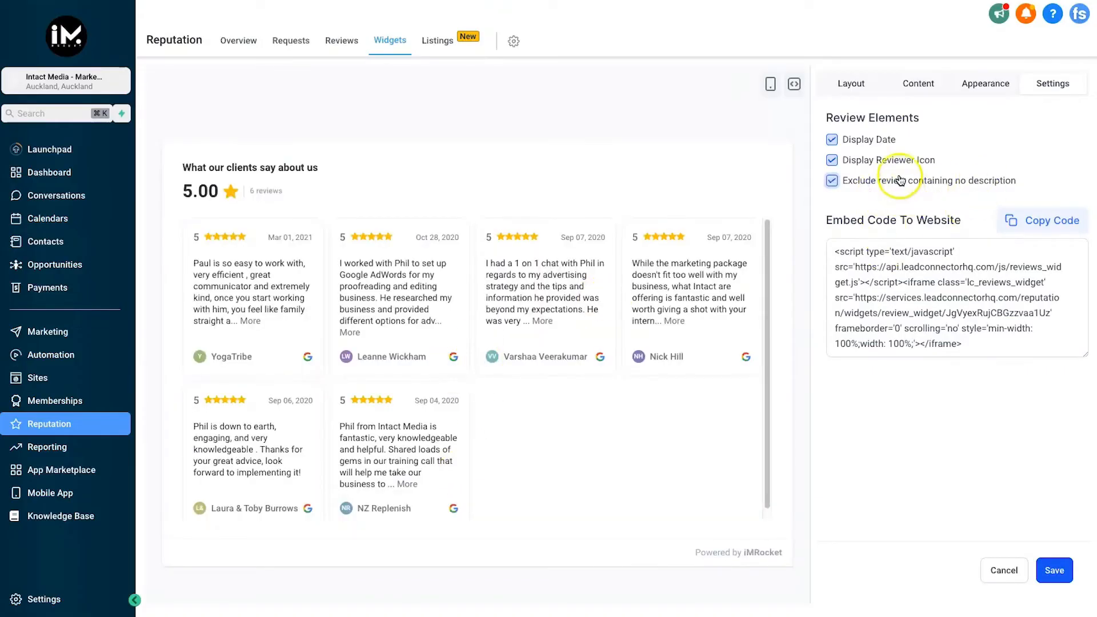
left_click(895, 183)
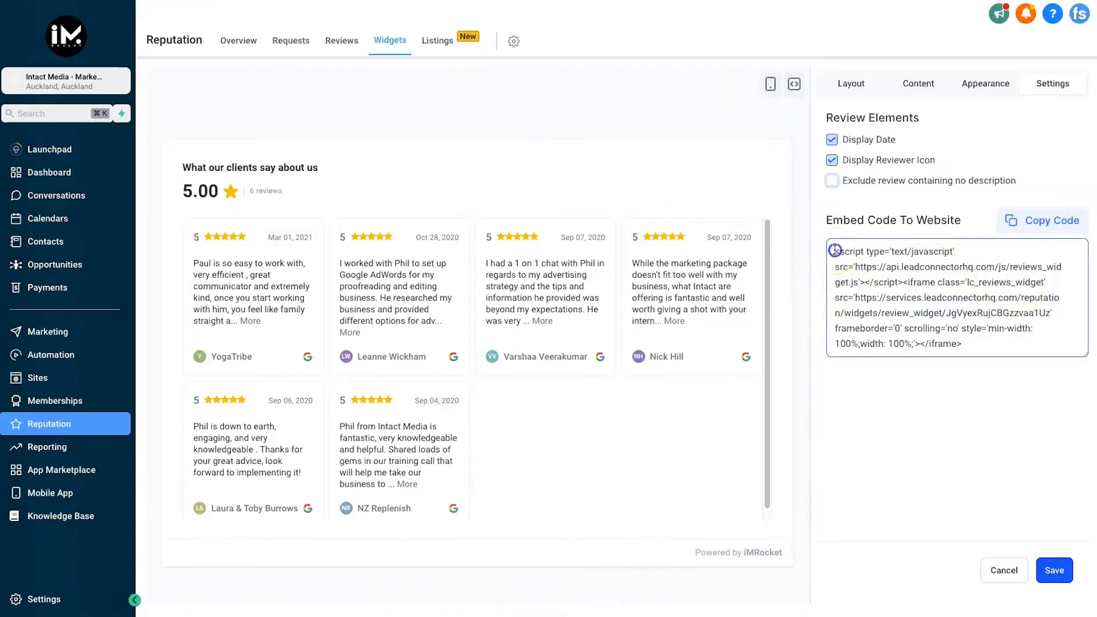
left_click_drag(834, 250, 1014, 343)
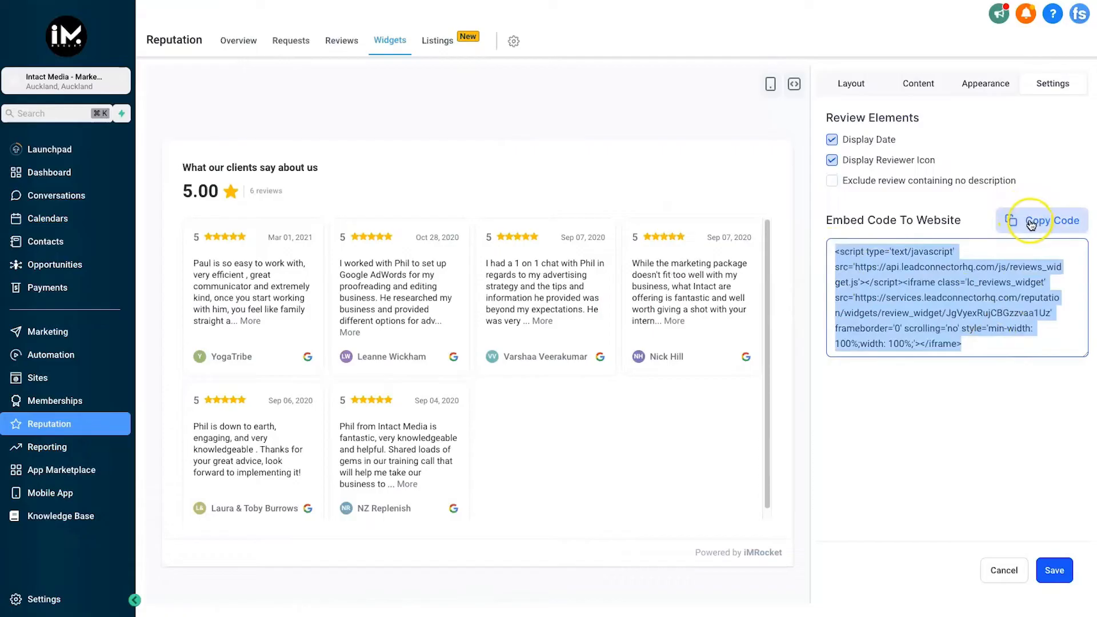
left_click(991, 411)
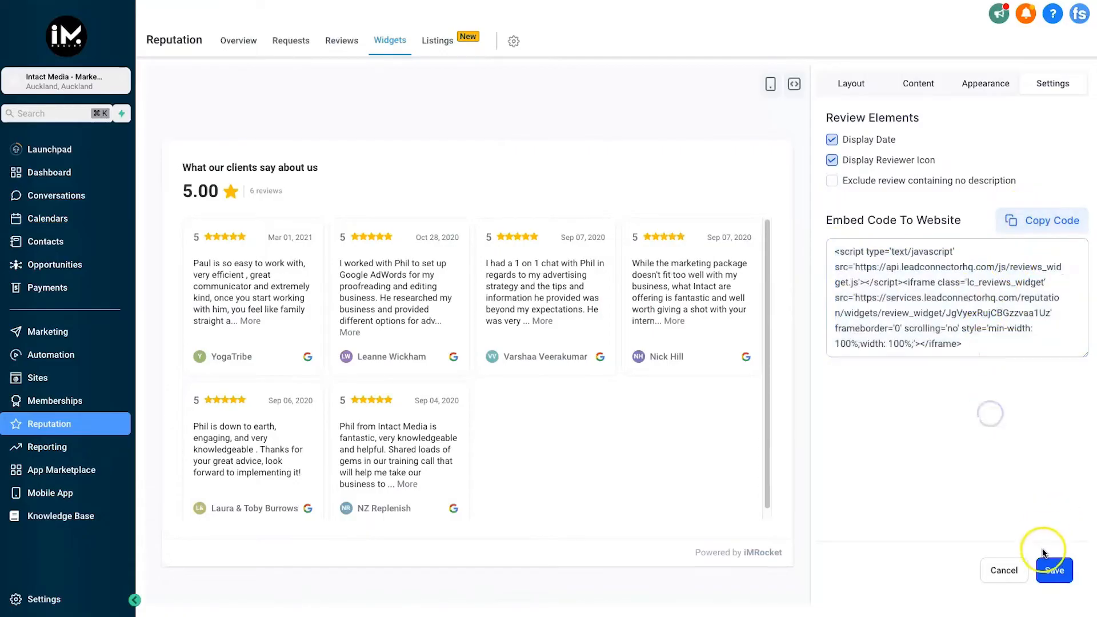
Save the widget under the name "Intact Media Reviews" and make it live.
left_click(1052, 573)
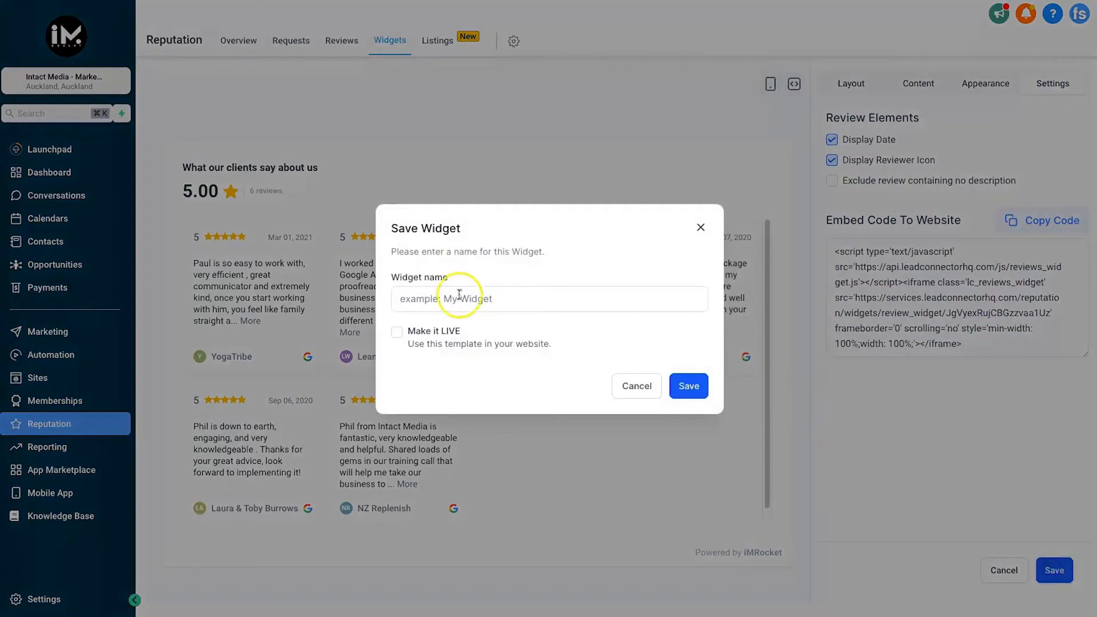
left_click(458, 293)
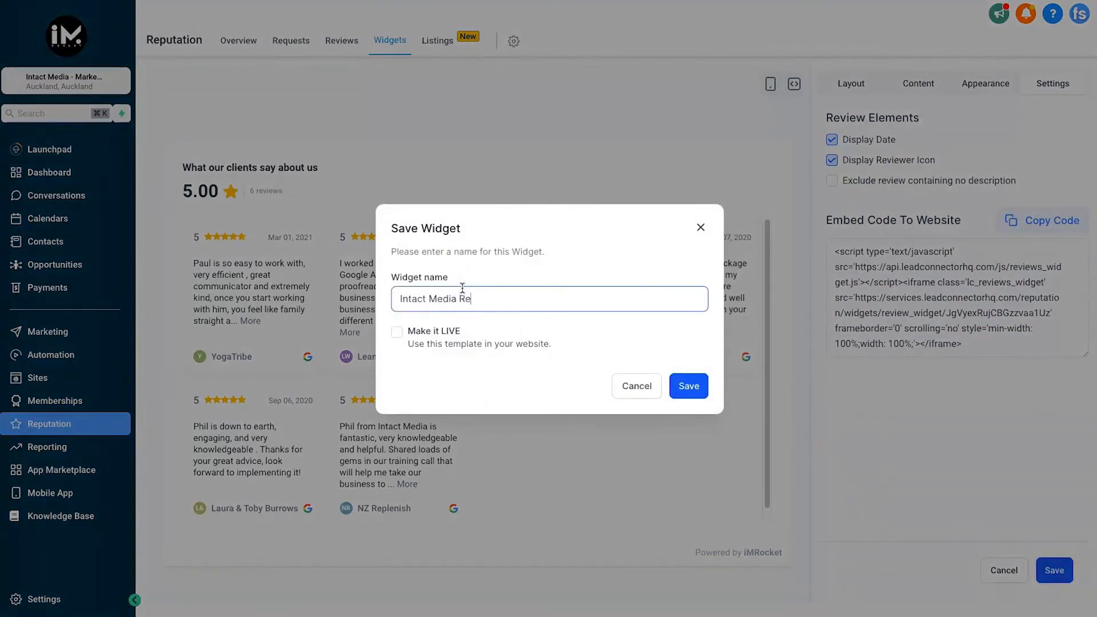
left_click(434, 337)
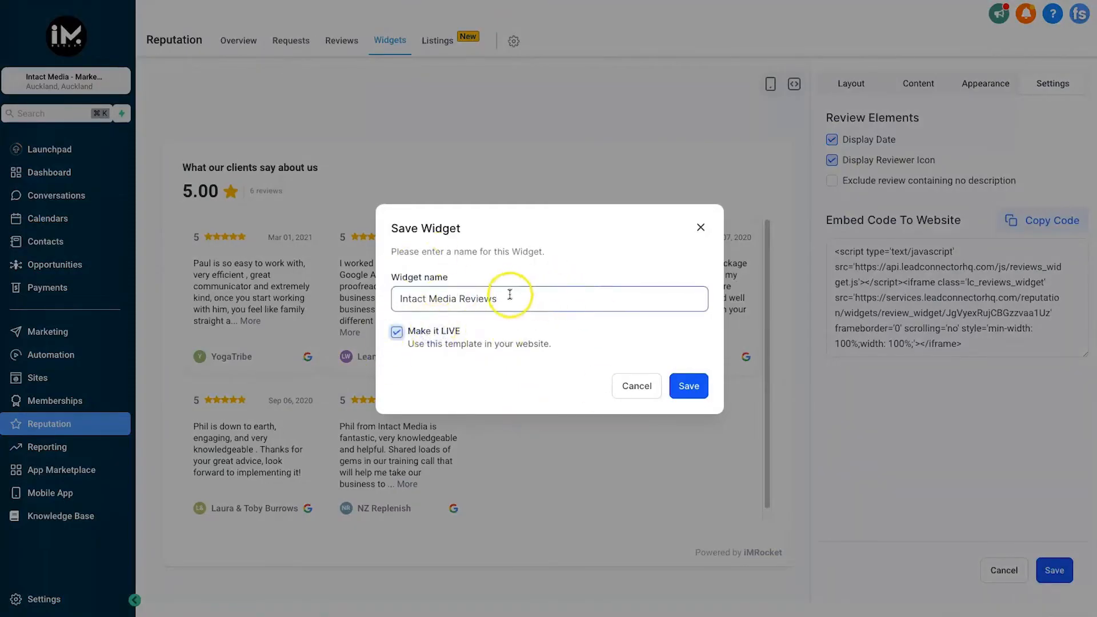
left_click(690, 387)
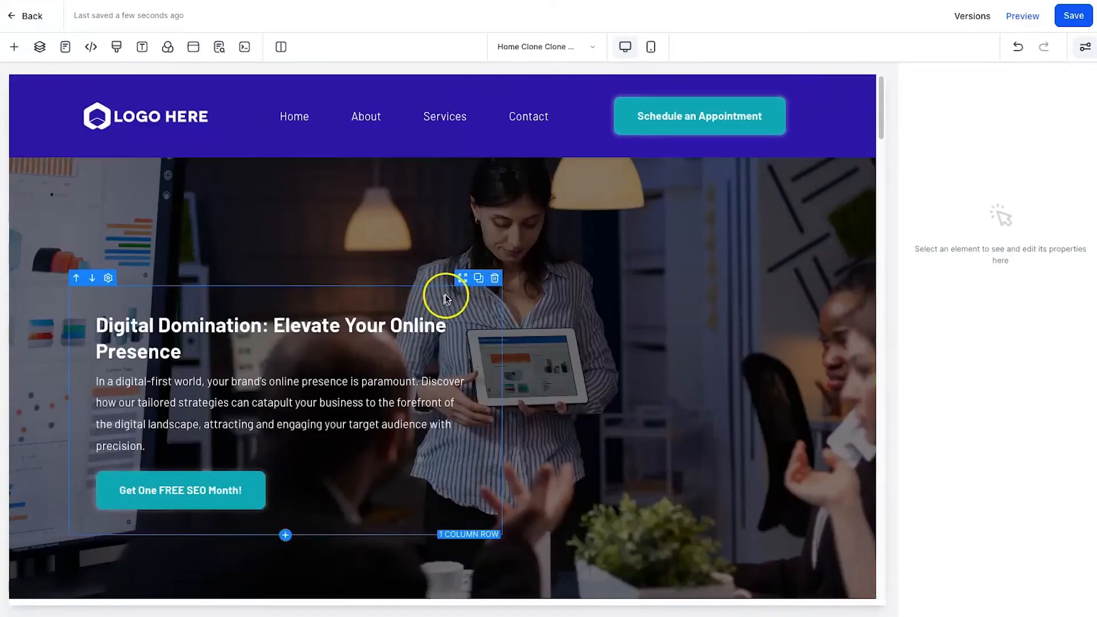
In the website page editor, add a Reviews element between the three testimonial cards and the Get One FREE SEO Month! button.
scroll(566, 337, "down", 15)
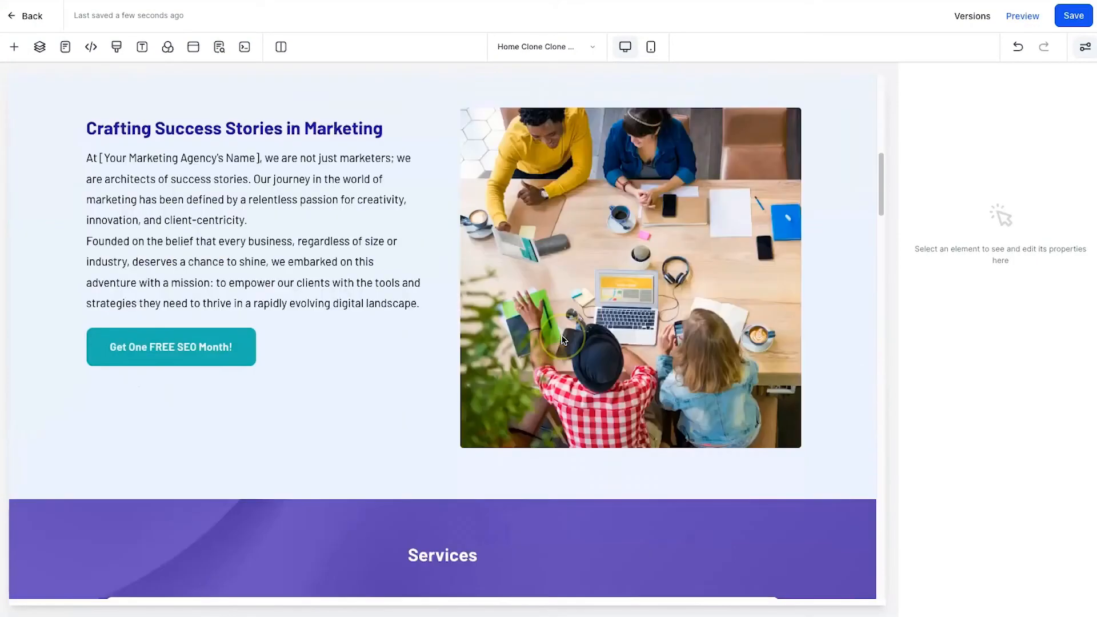
scroll(563, 340, "down", 20)
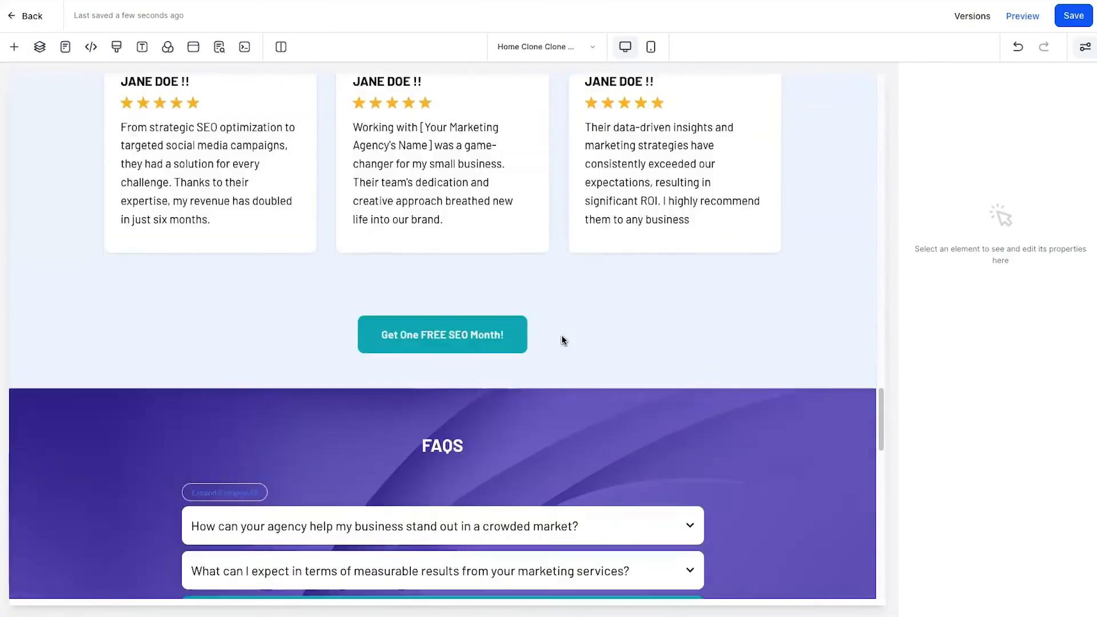
scroll(564, 340, "up", 3)
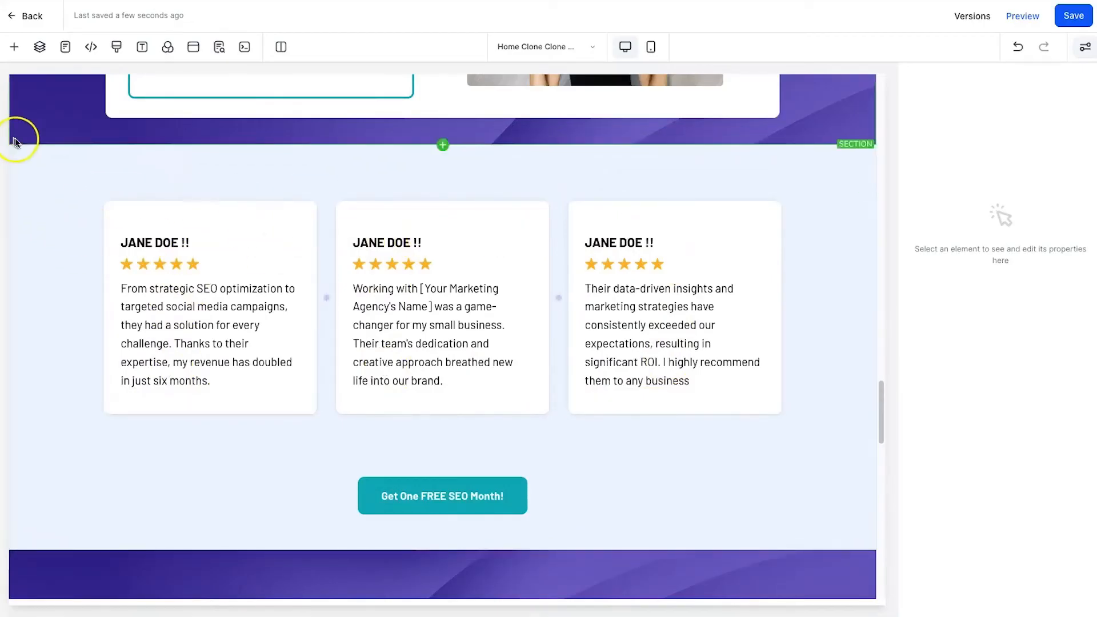
left_click(16, 49)
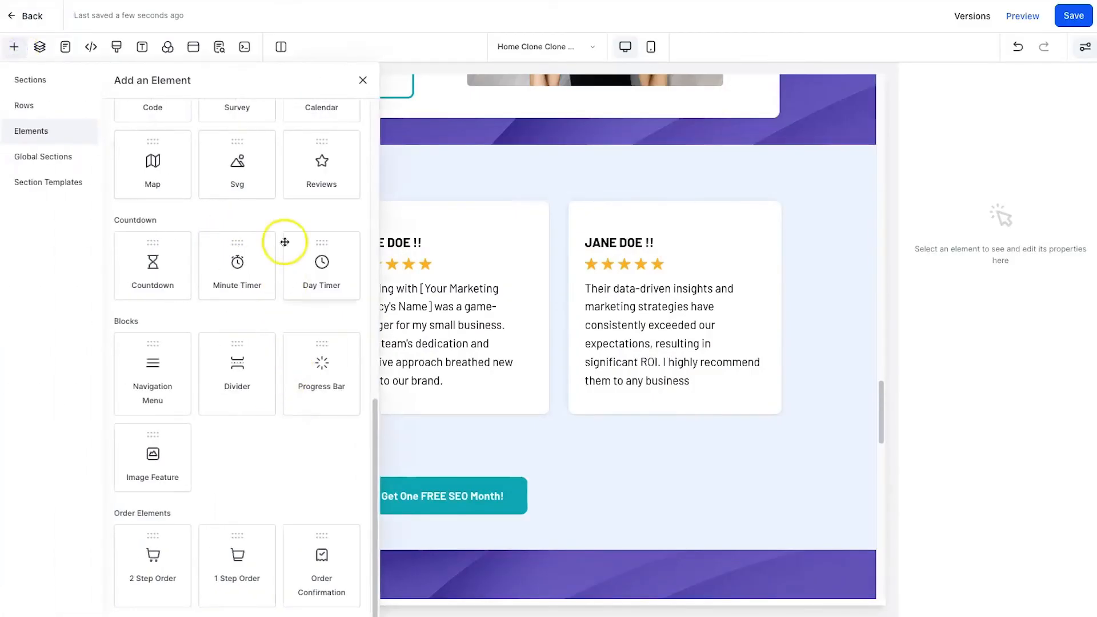
scroll(284, 241, "up", 2)
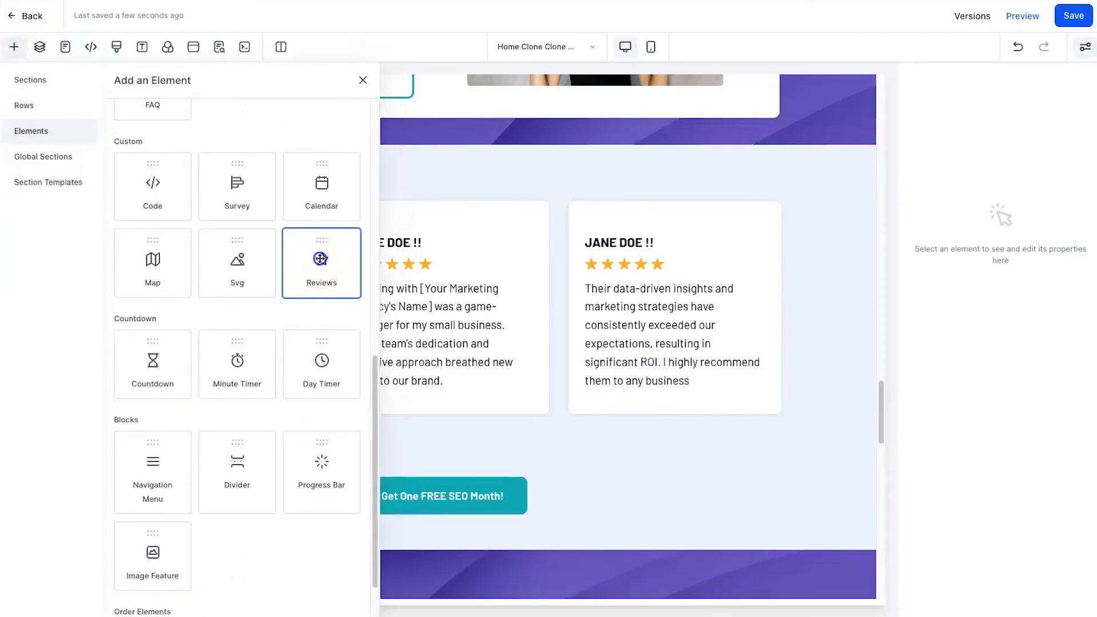
left_click_drag(321, 259, 400, 465)
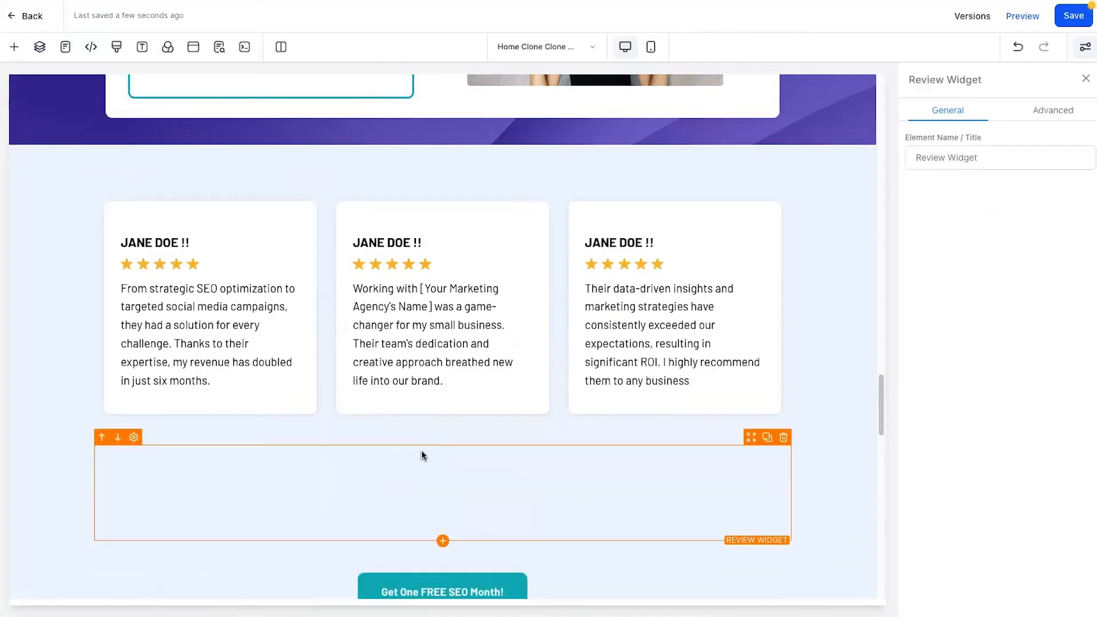
scroll(457, 376, "down", 2)
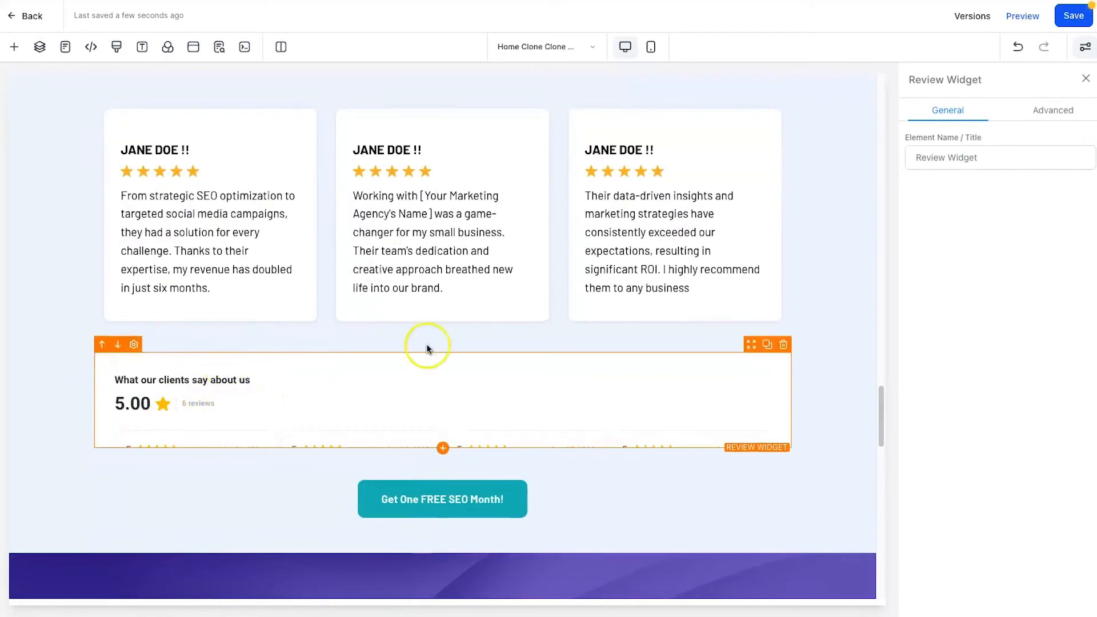
Save the page and open its preview at the testimonials and reviews widget.
left_click(1063, 18)
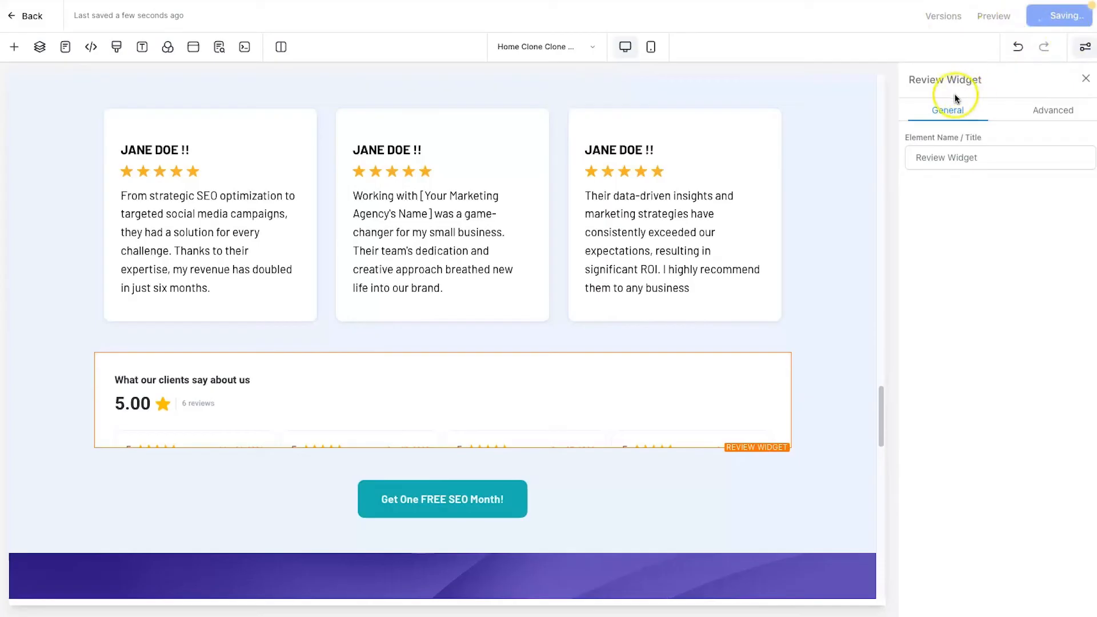
left_click(1022, 17)
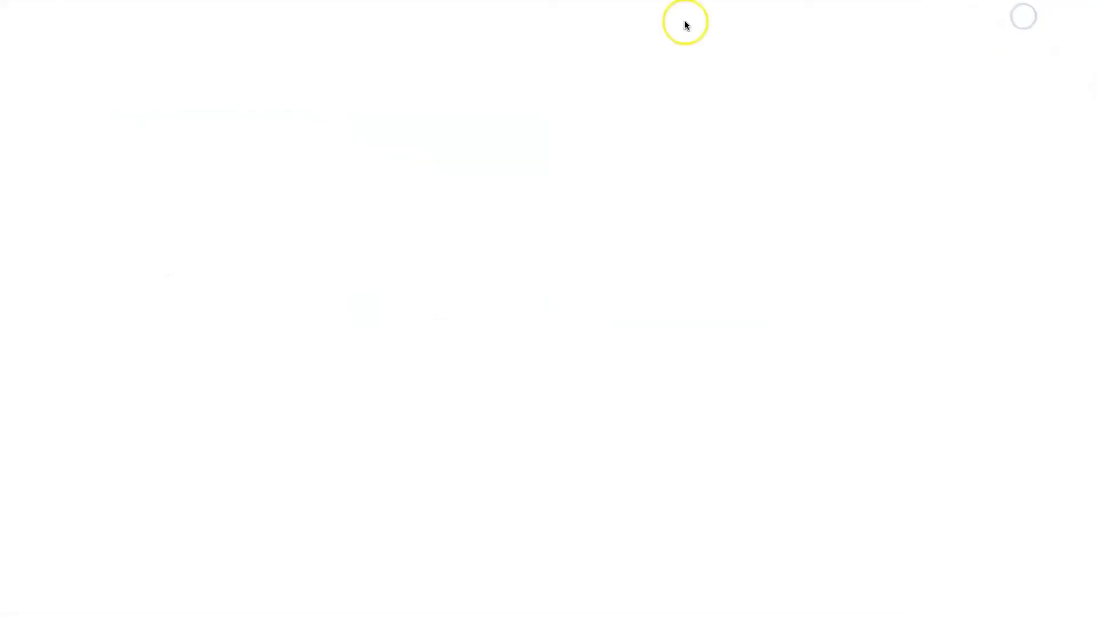
scroll(640, 320, "down", 4)
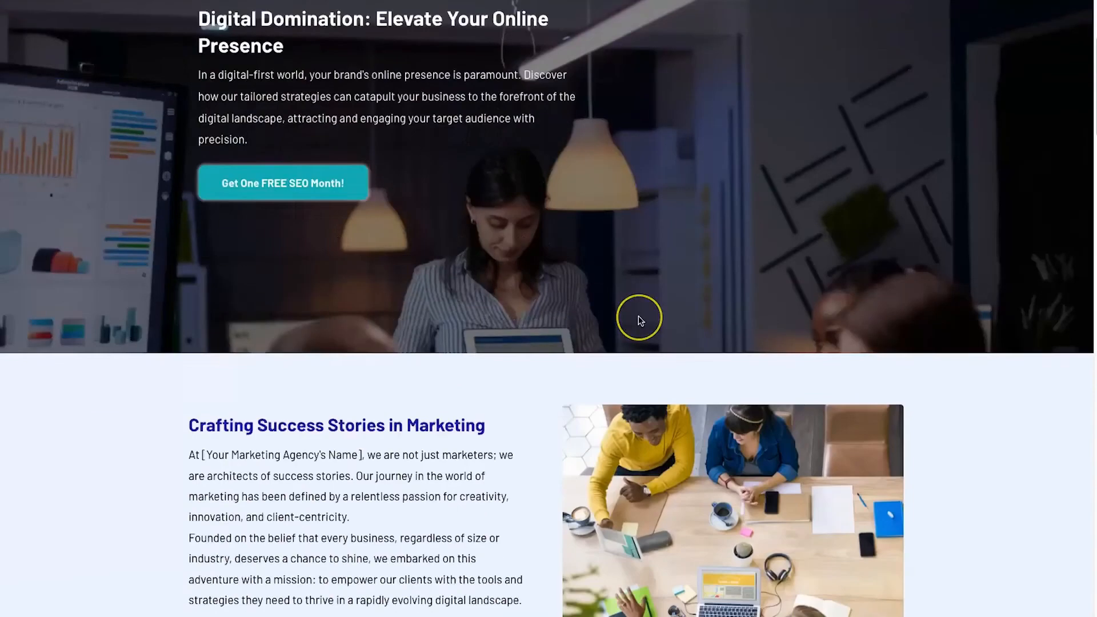
scroll(639, 317, "down", 20)
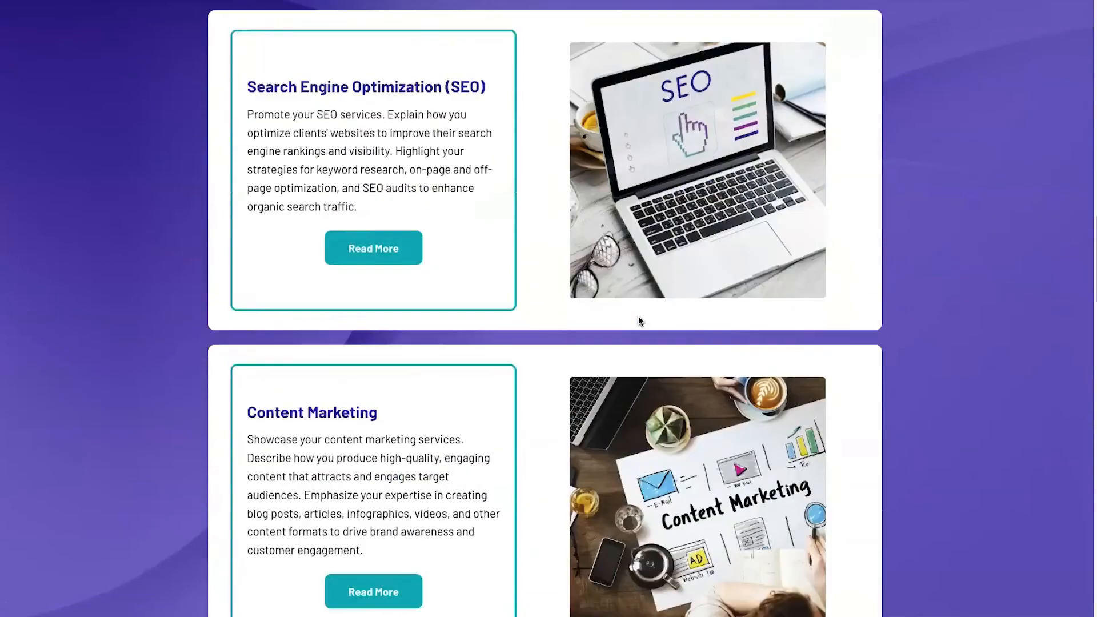
scroll(639, 315, "down", 18)
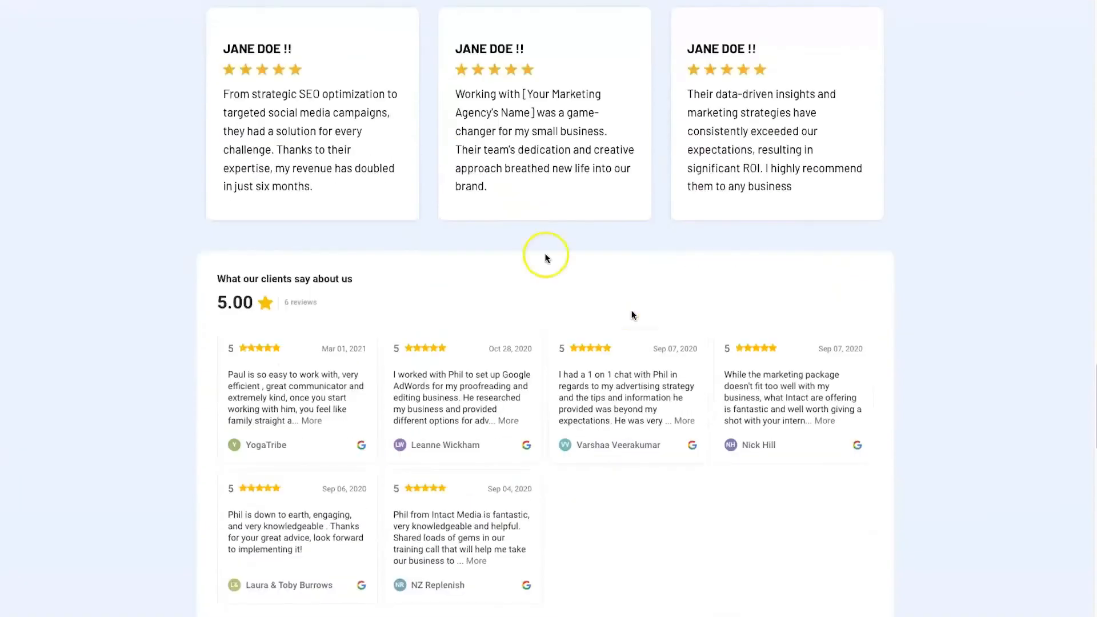
Examine the reviews widget on the previewed page and compare it with the placeholder testimonials above it.
mouse_move(235, 50)
left_mouse_down()
mouse_move(335, 201)
mouse_move(233, 62)
left_mouse_up()
left_click(233, 49)
left_click(297, 149)
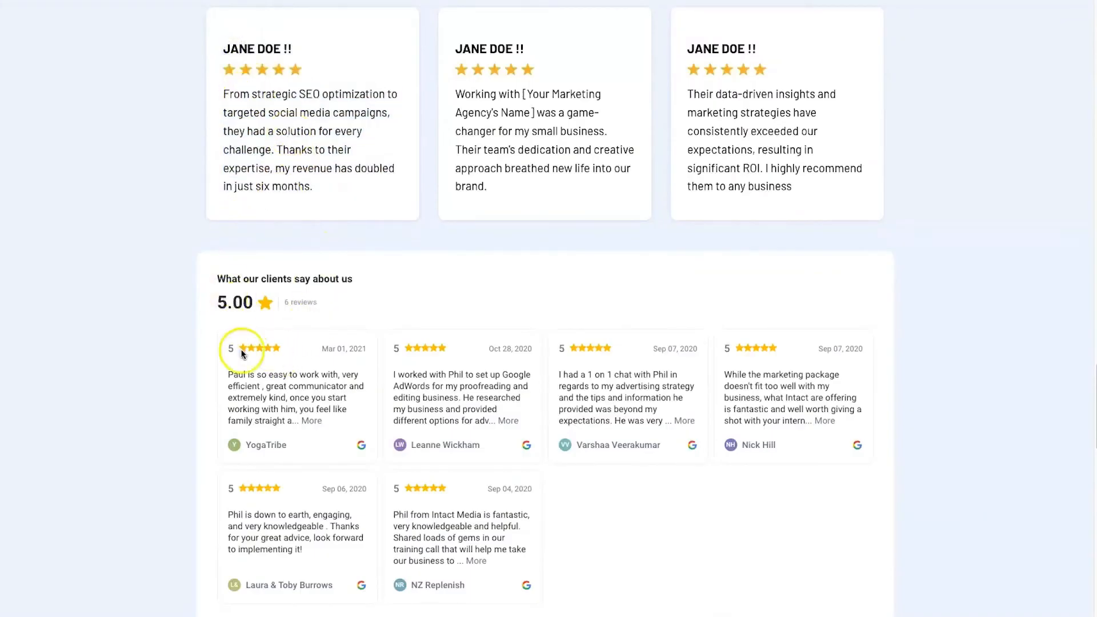
scroll(219, 333, "down", 1)
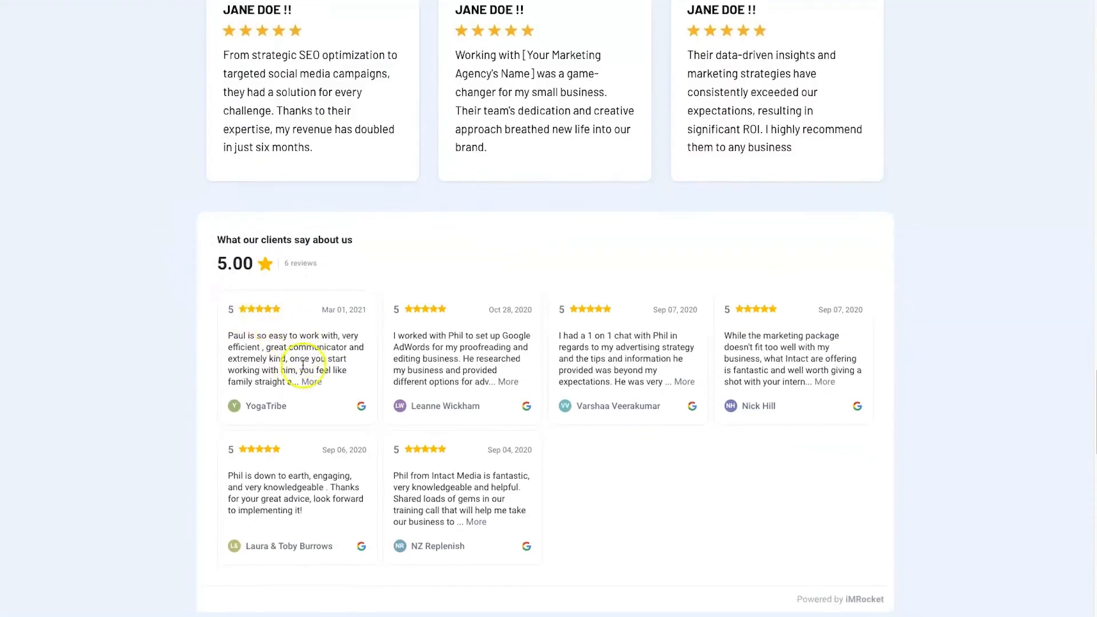
scroll(306, 363, "down", 3)
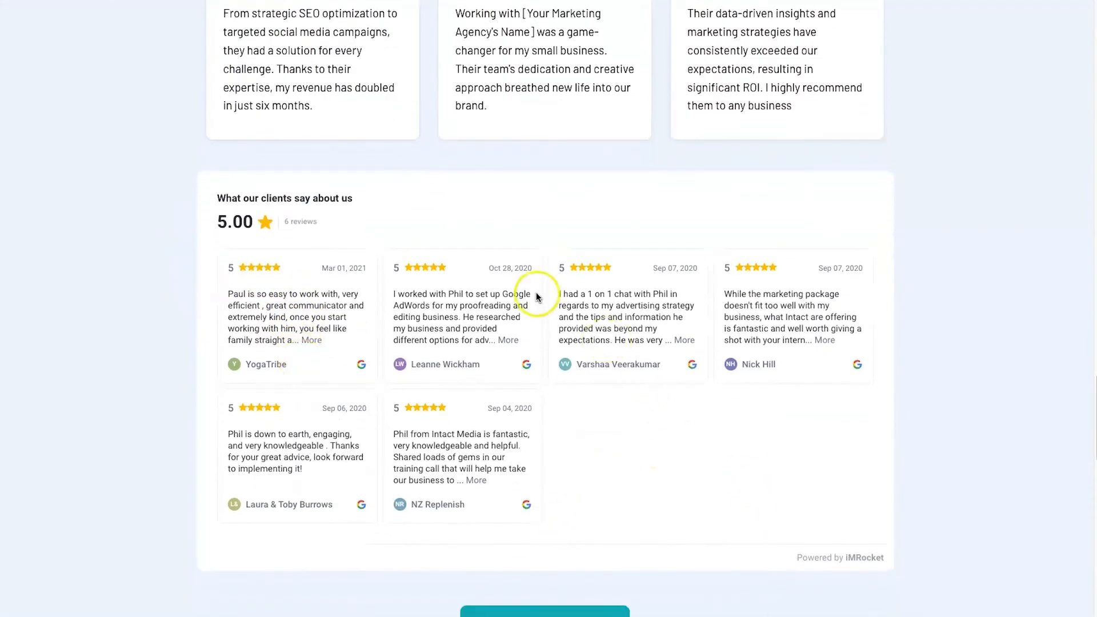
scroll(536, 292, "up", 5)
scroll(534, 297, "down", 2)
scroll(534, 298, "down", 2)
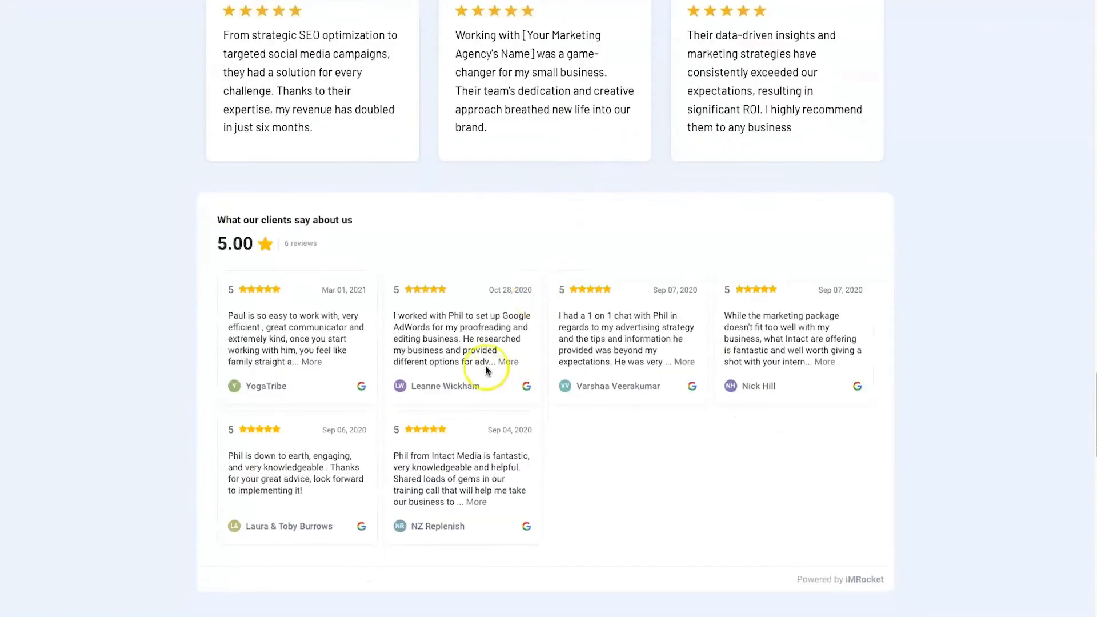